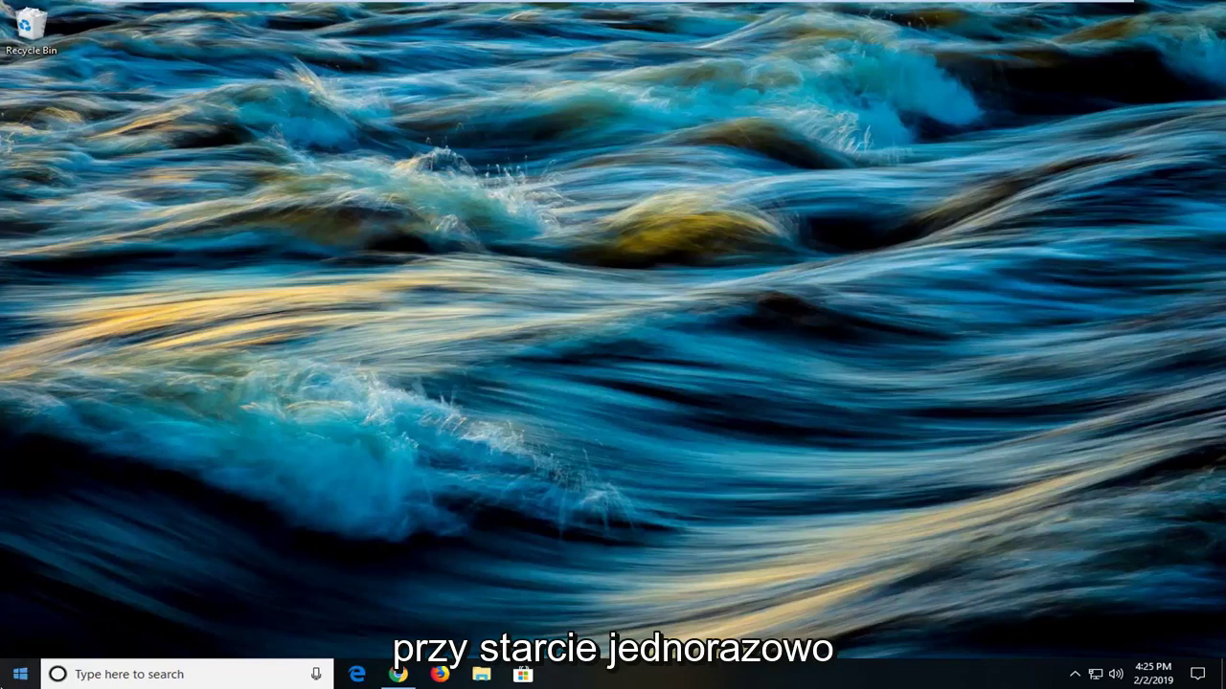
- Search Windows for 'troubleshoot' and open the Troubleshoot settings best match
left_click(6, 673)
type("s")
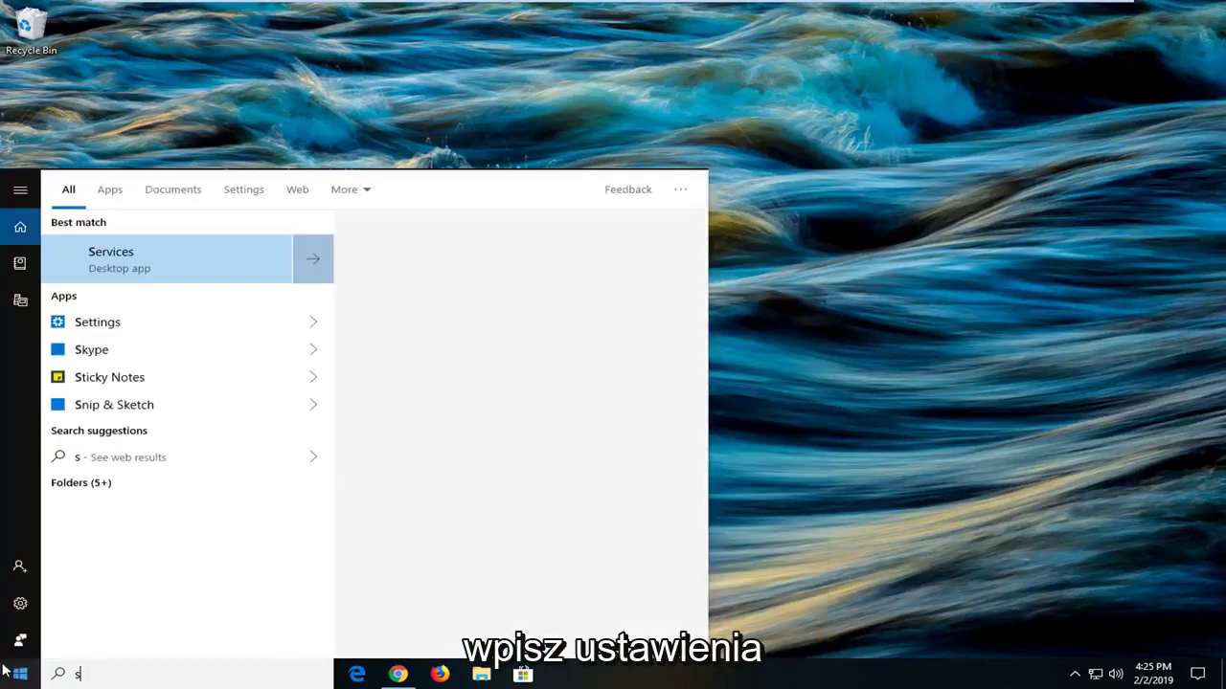
type("ettings")
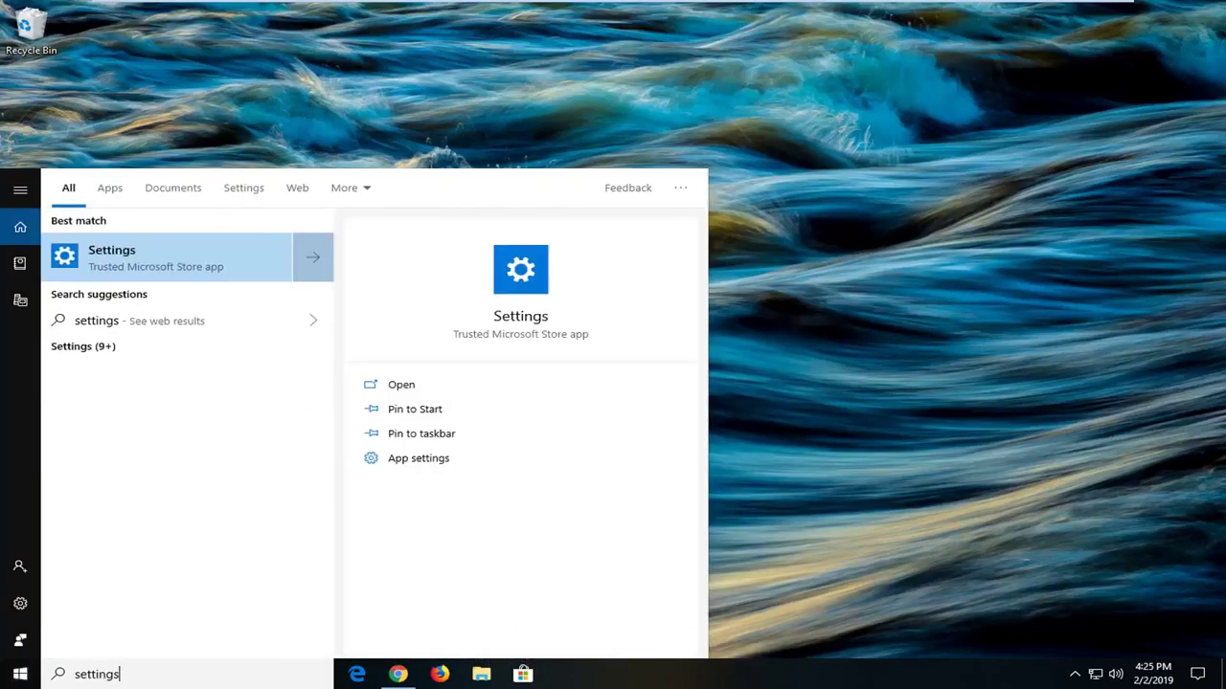
key("ctrl+a")
type("troubleshoot")
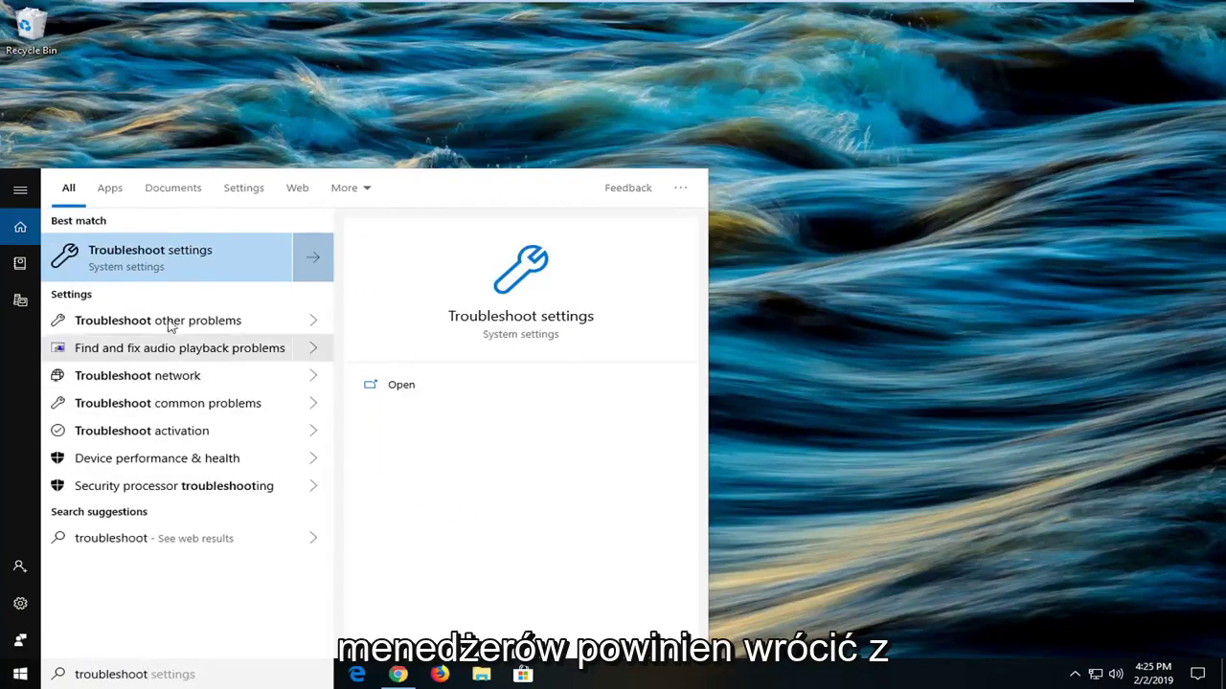
left_click(158, 258)
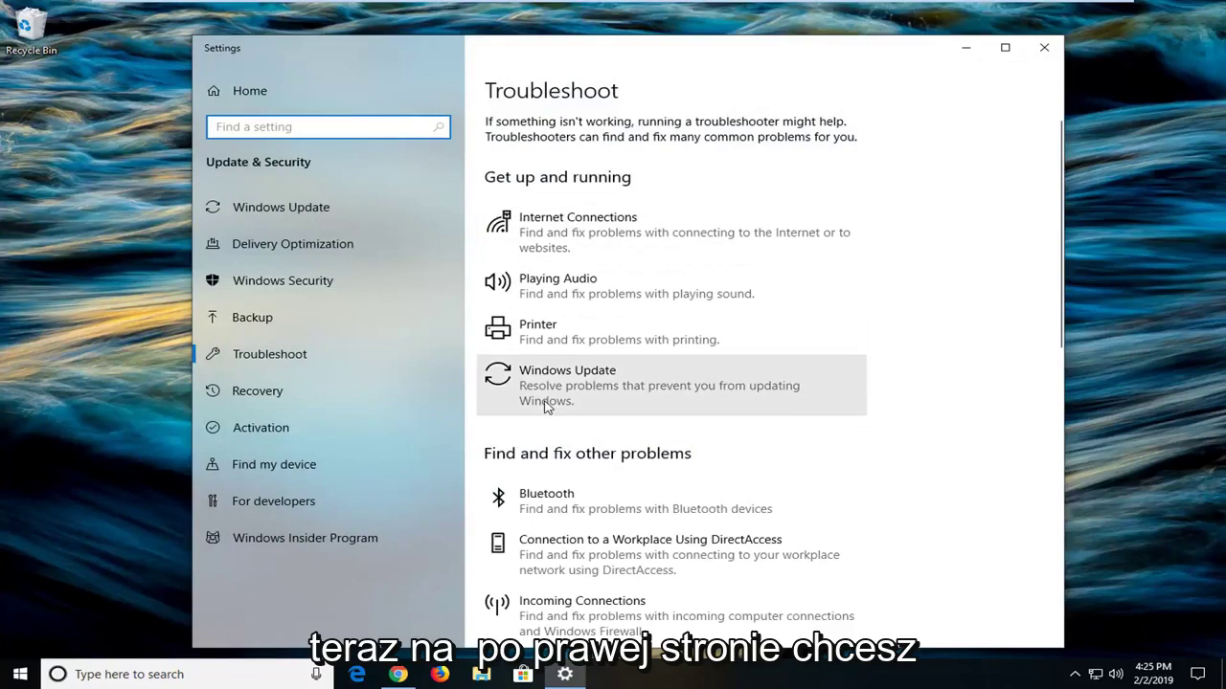
- Run the Windows Update troubleshooter, continue past its pending-restart warning, and close it
left_click(643, 400)
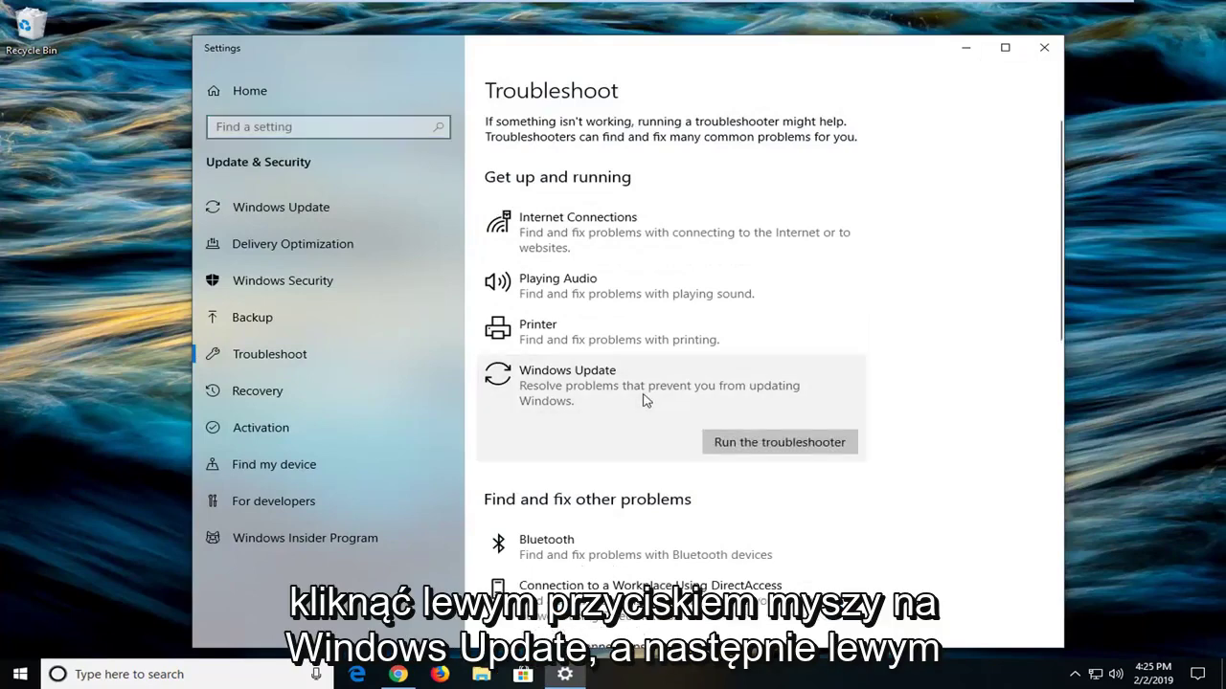
left_click(737, 444)
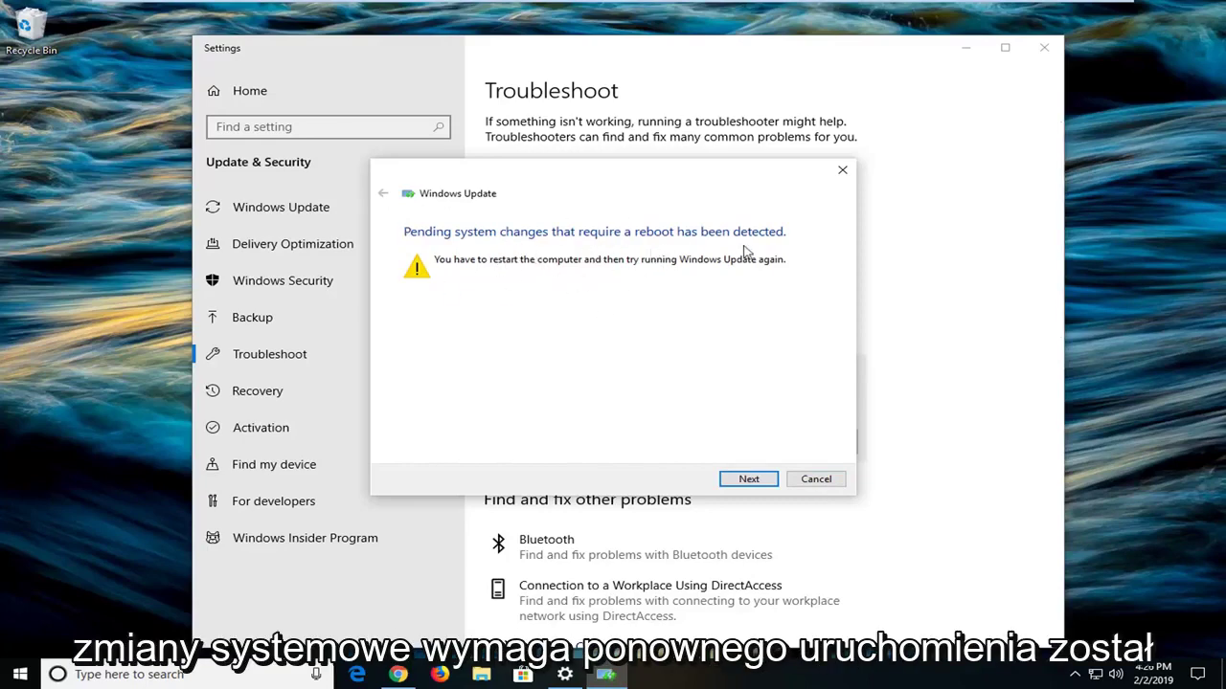
left_click(734, 479)
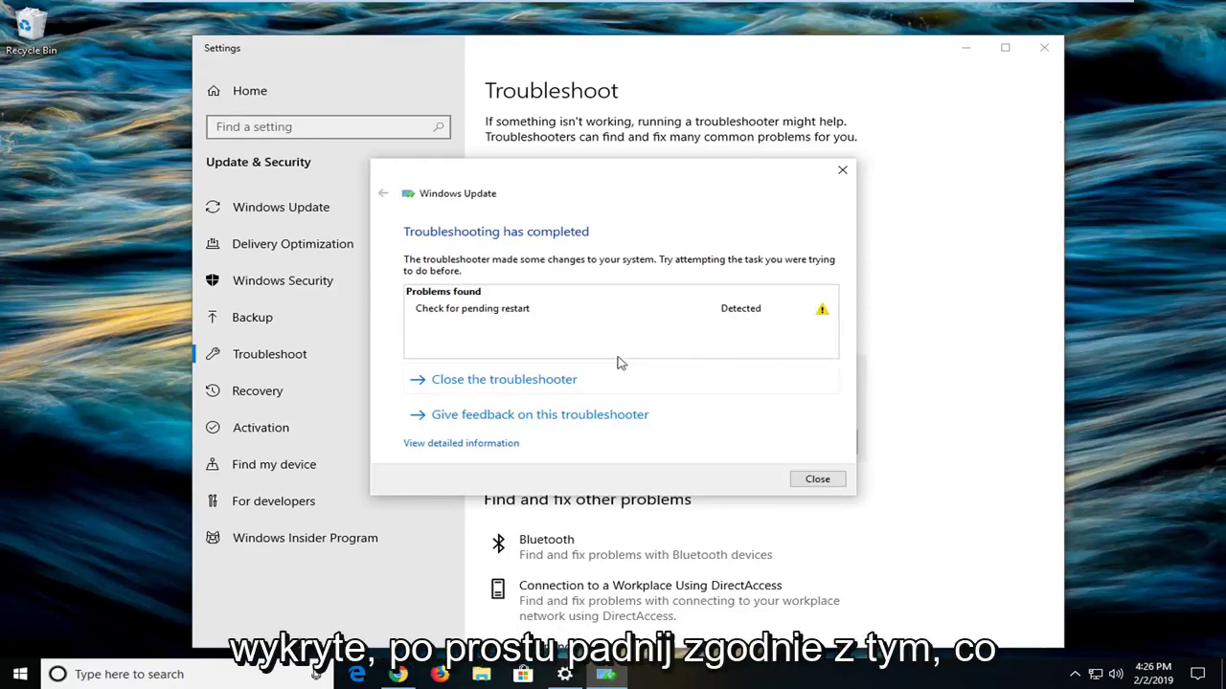
left_click(815, 479)
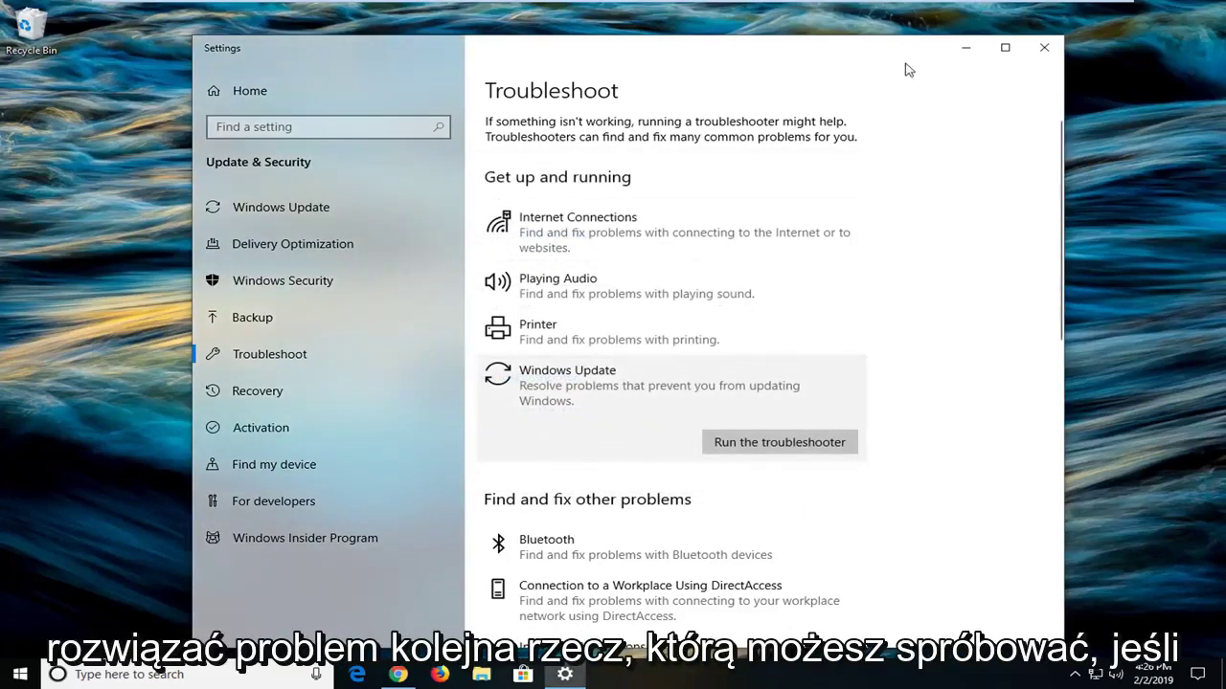
- Close Settings, search for regedit, and run Registry Editor as administrator
left_click(1044, 48)
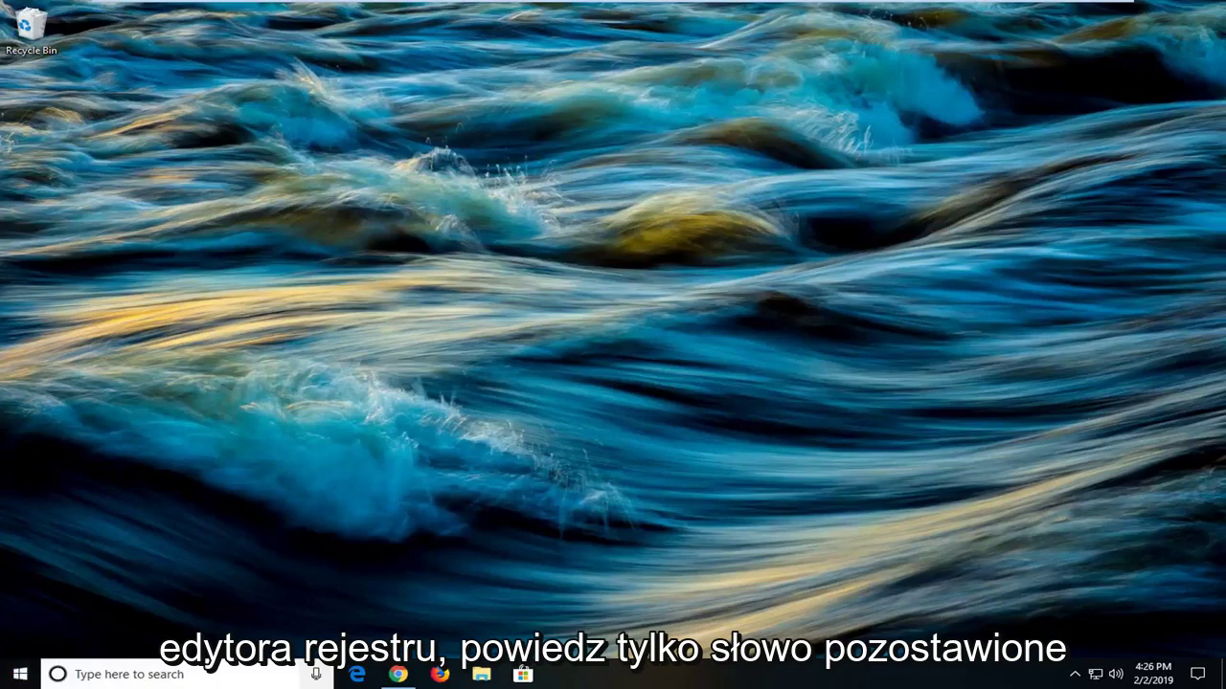
left_click(32, 678)
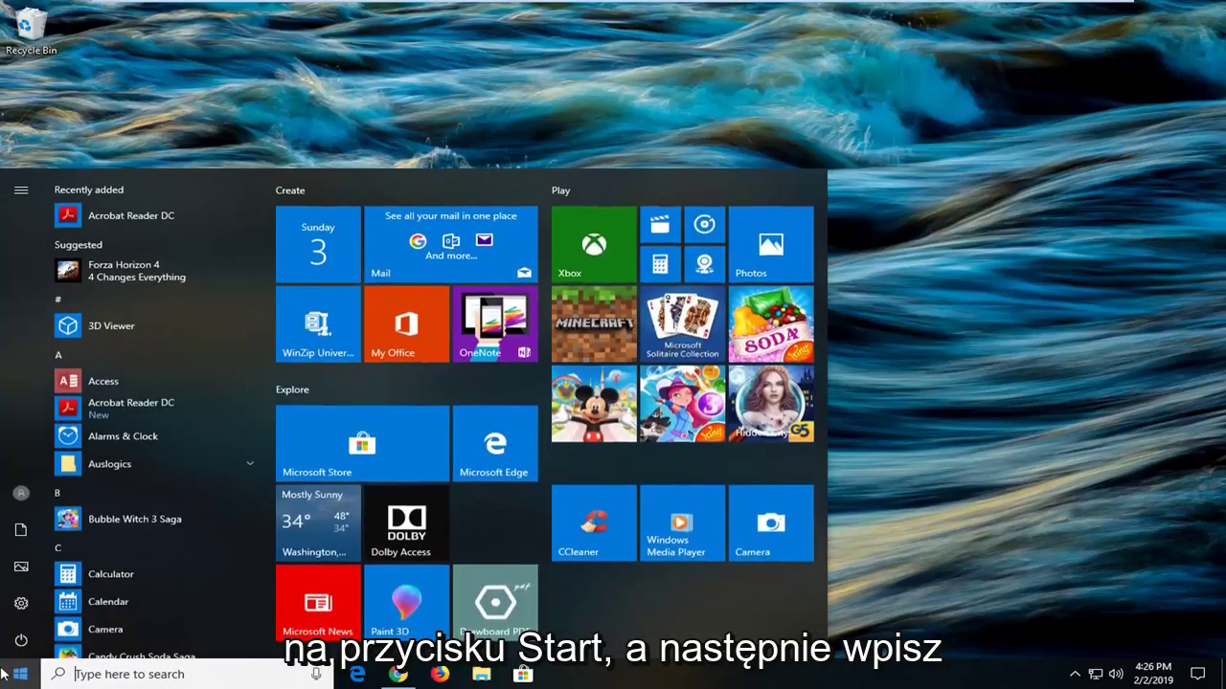
type("regedit")
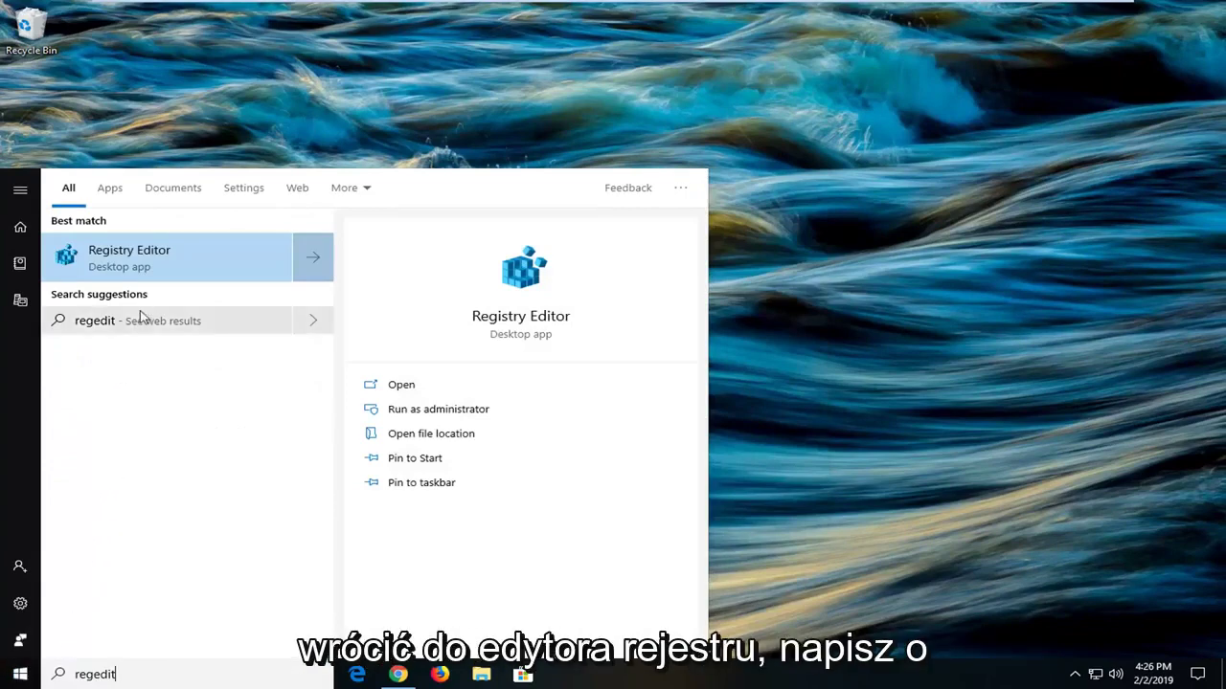
right_click(140, 264)
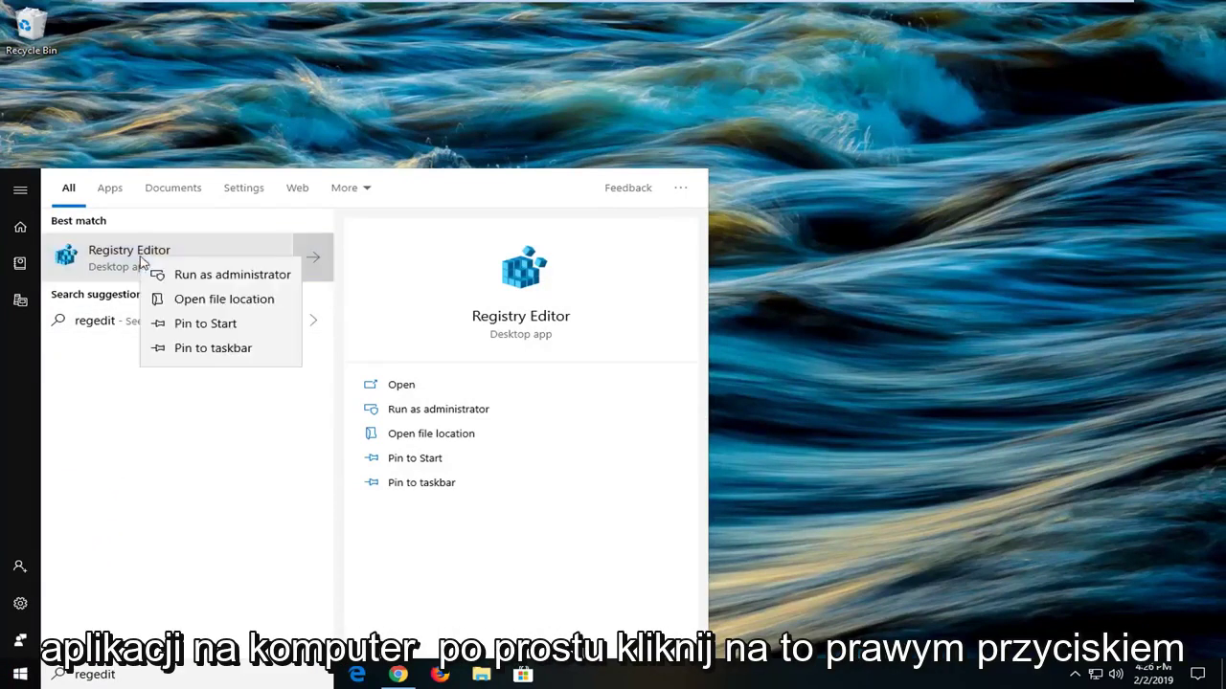
left_click(194, 280)
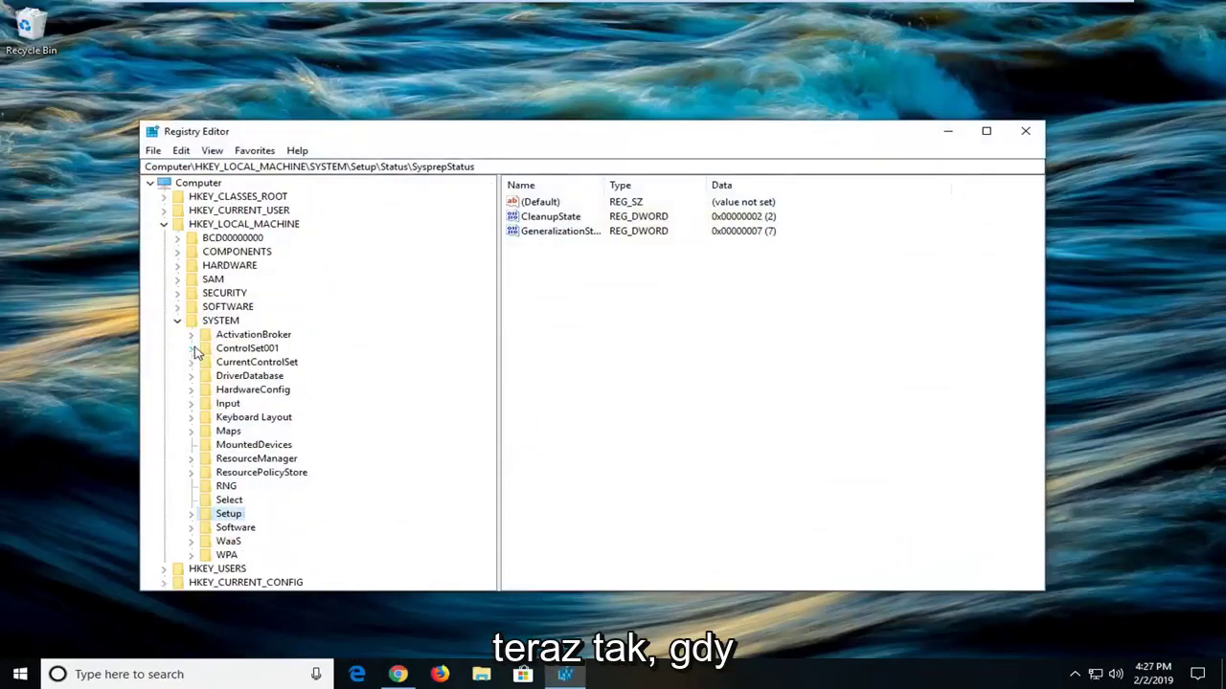
- Collapse SYSTEM and HKEY_LOCAL_MACHINE and select the Computer root
left_click(176, 321)
left_click(164, 224)
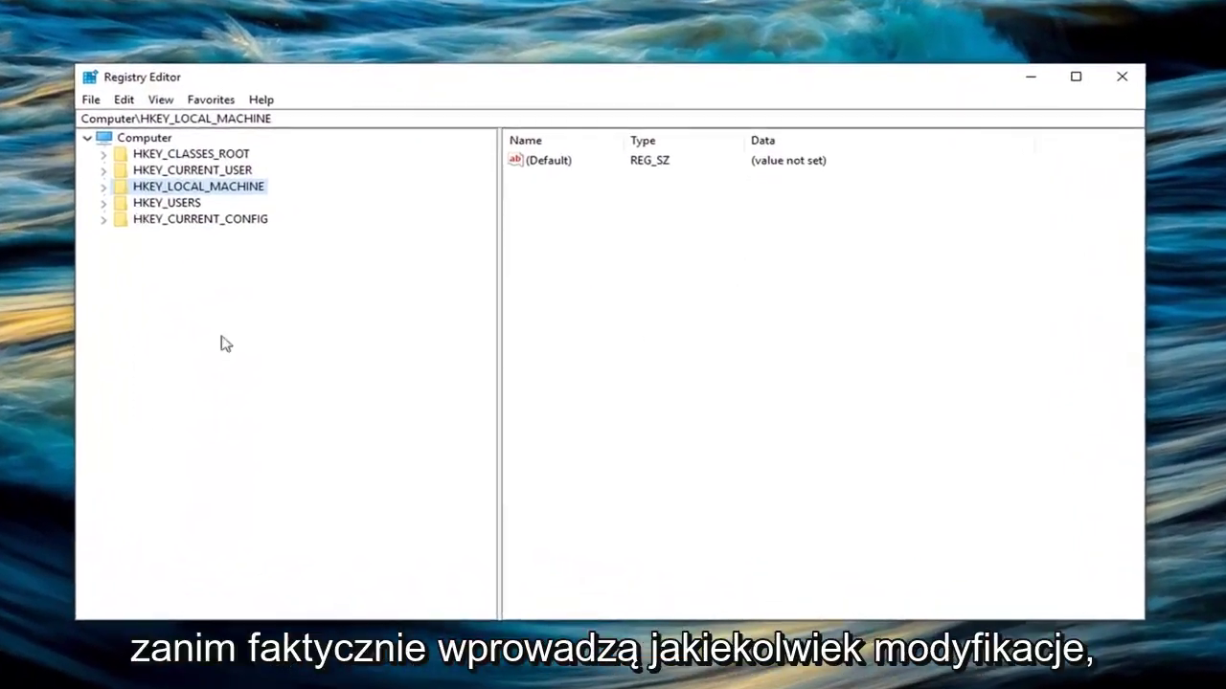
left_click(144, 139)
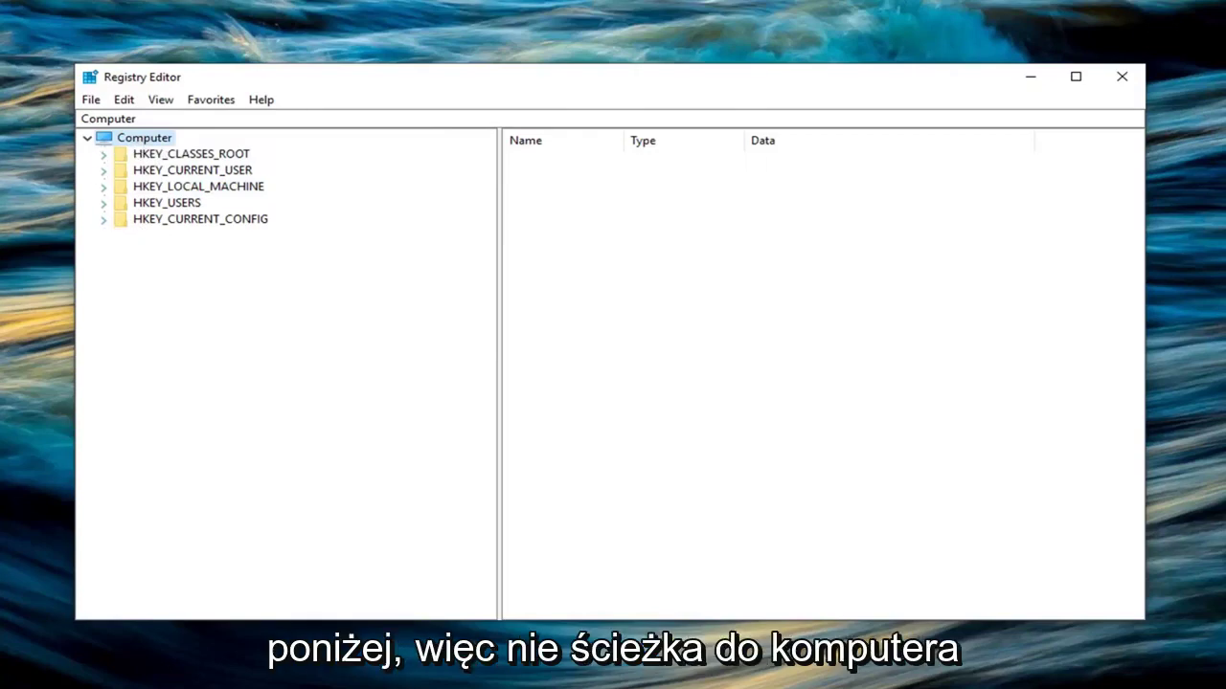
left_click(107, 119)
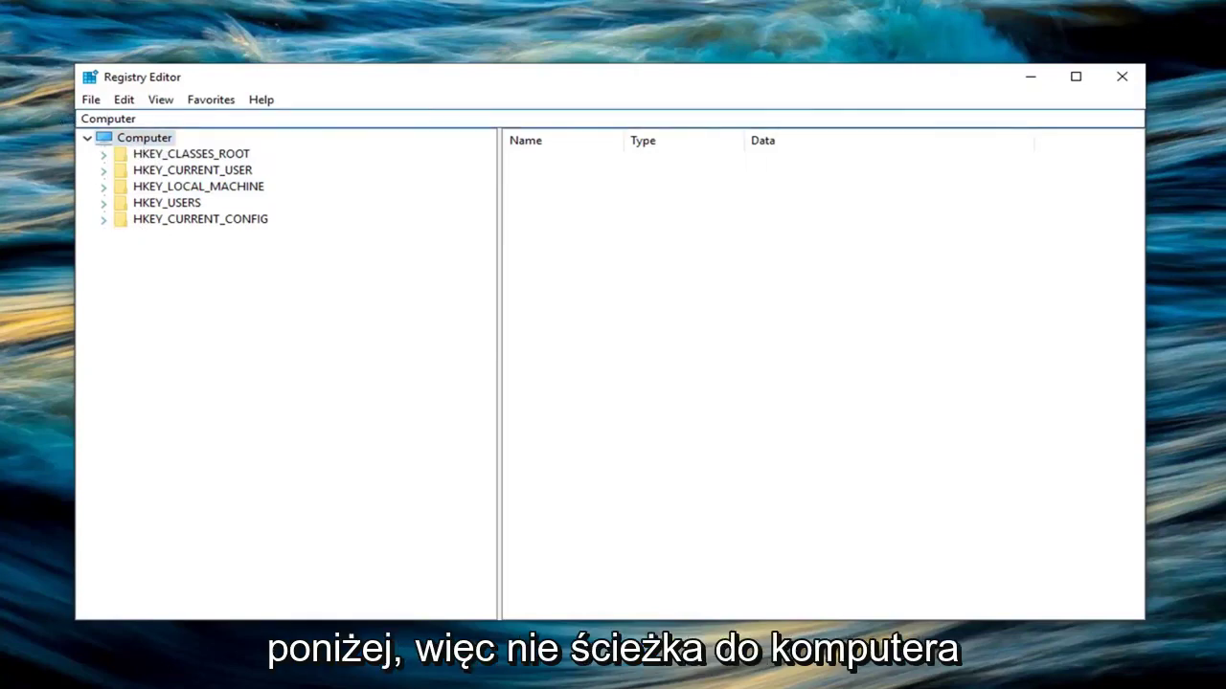
left_click(124, 142)
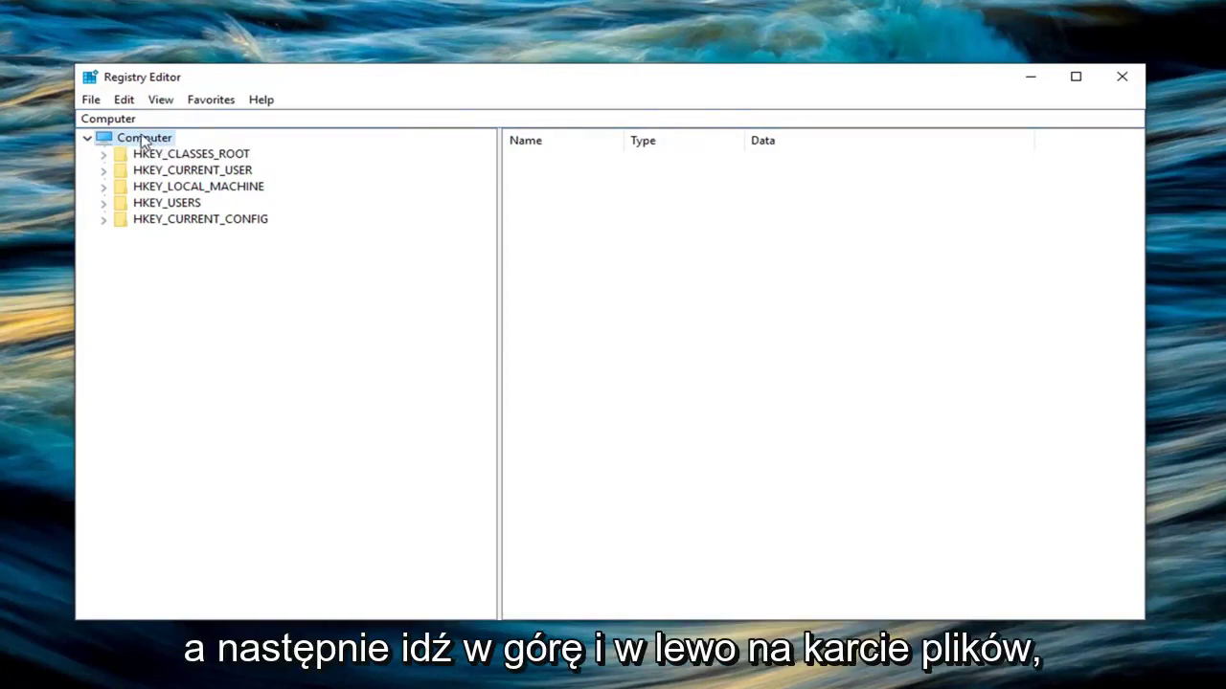
- Bring up File > Export for the whole registry, then dismiss the Export Registry File dialog
left_click(90, 102)
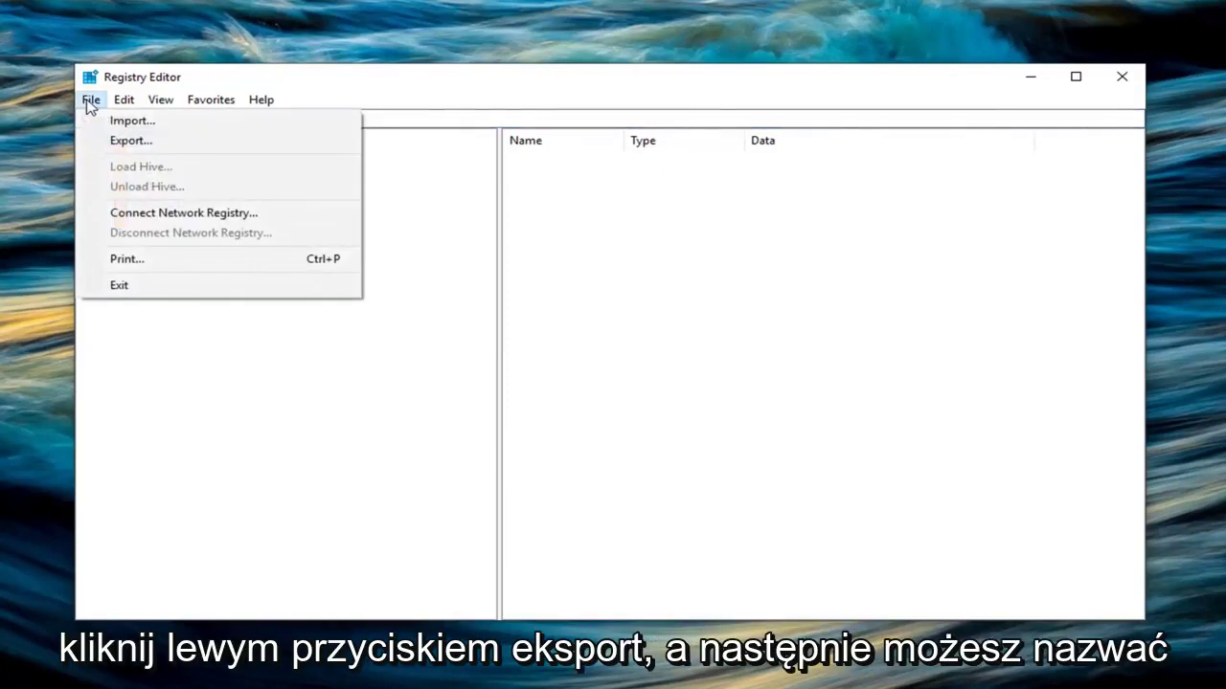
left_click(125, 141)
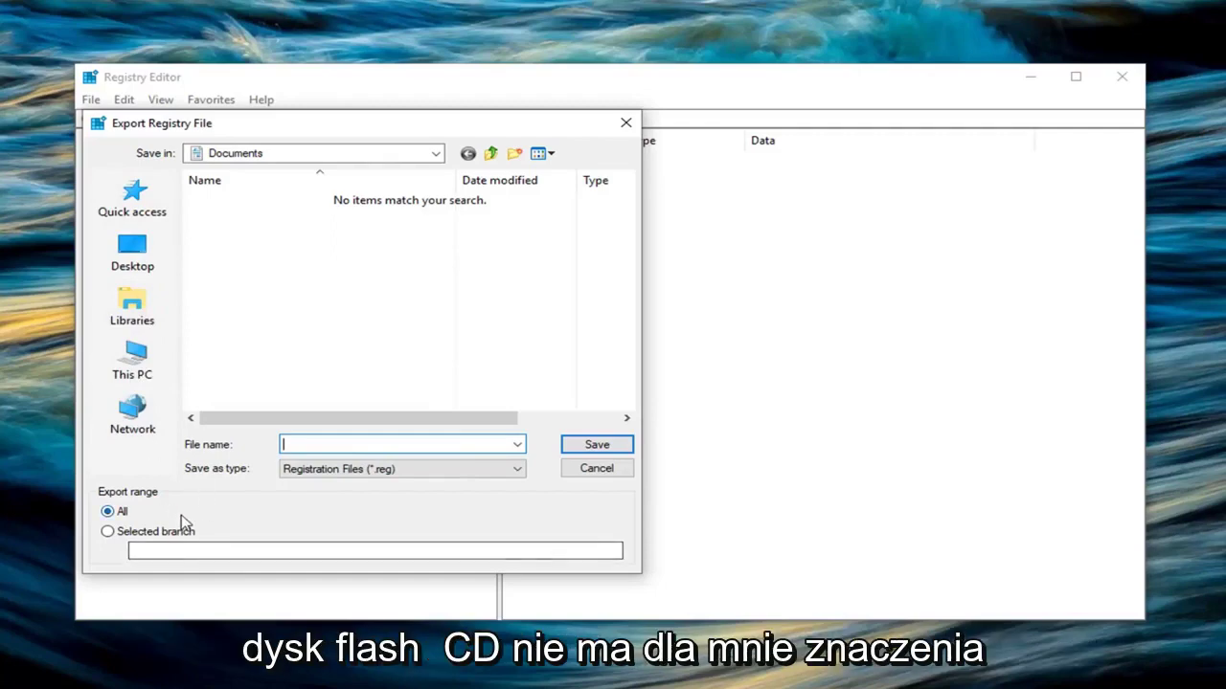
left_click(590, 473)
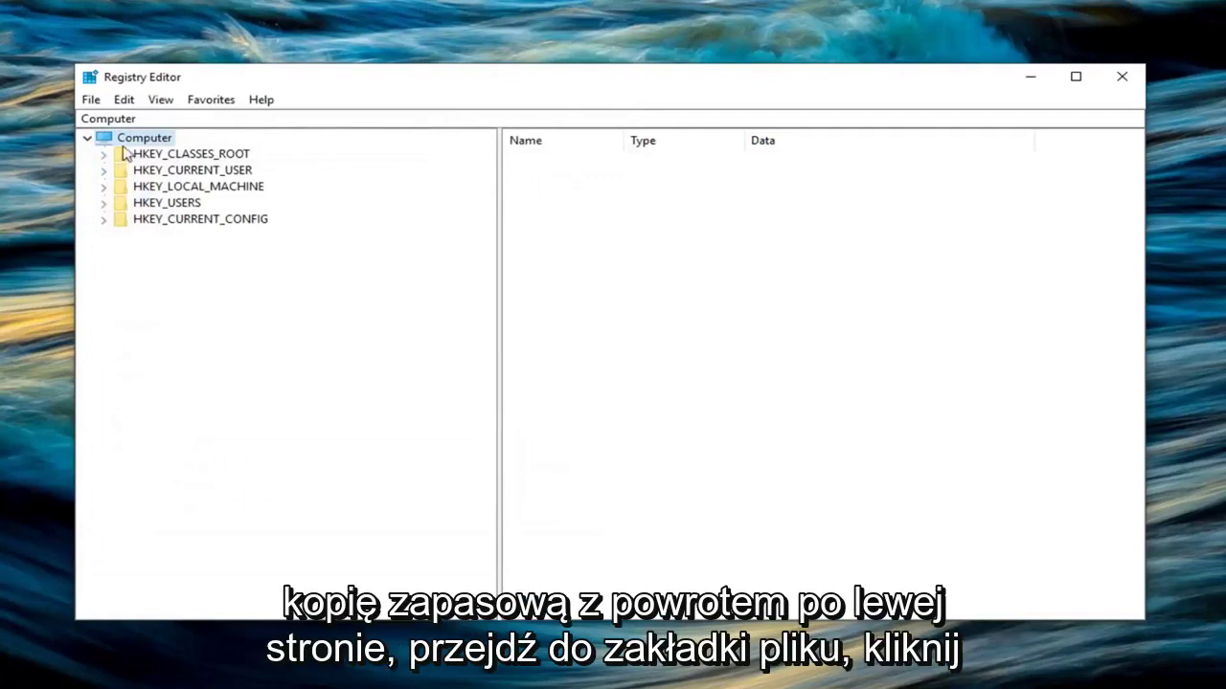
left_click(92, 102)
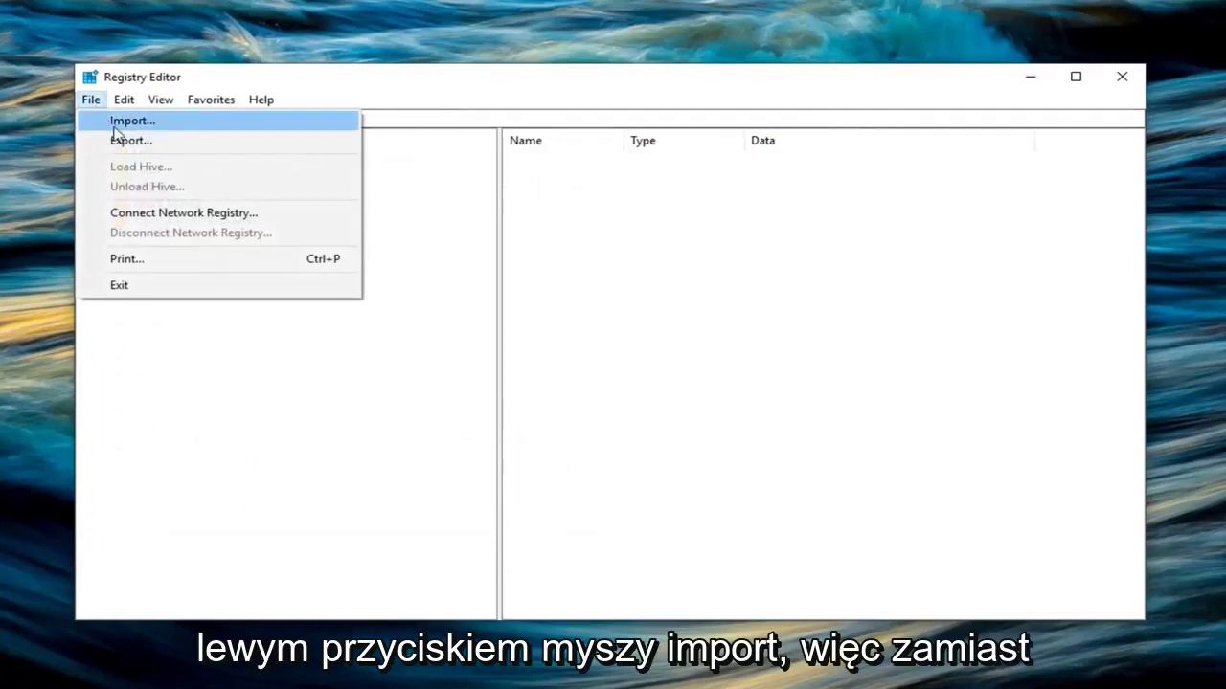
left_click(132, 123)
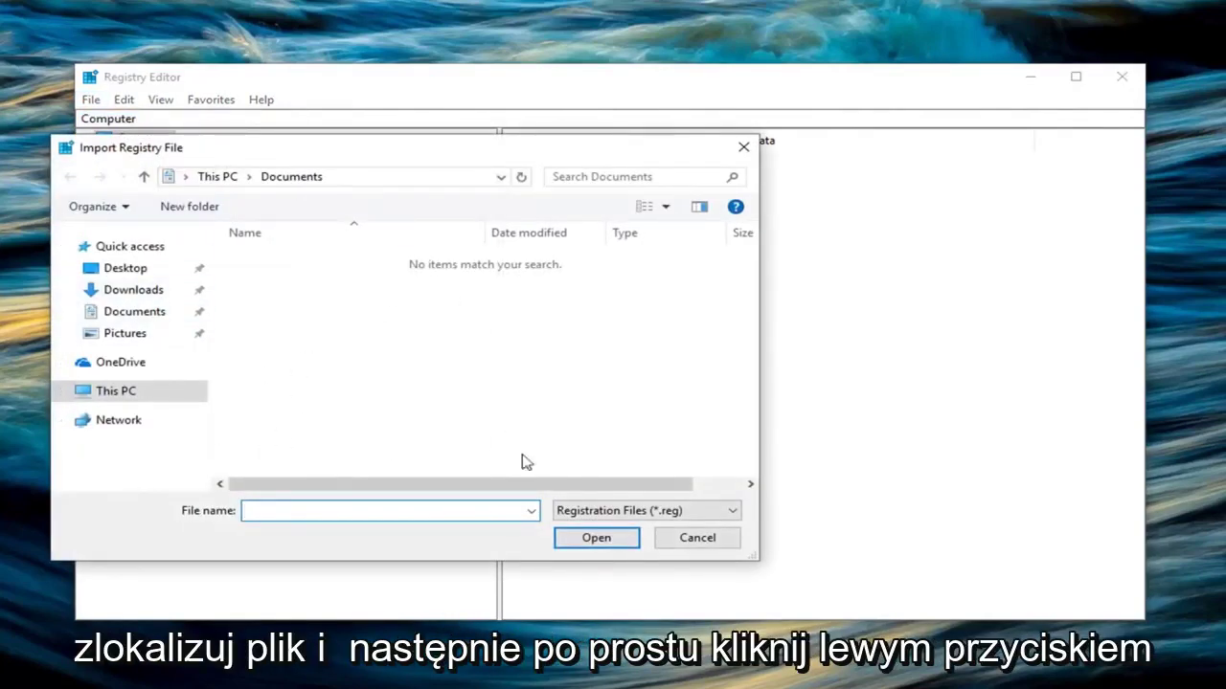
left_click(690, 541)
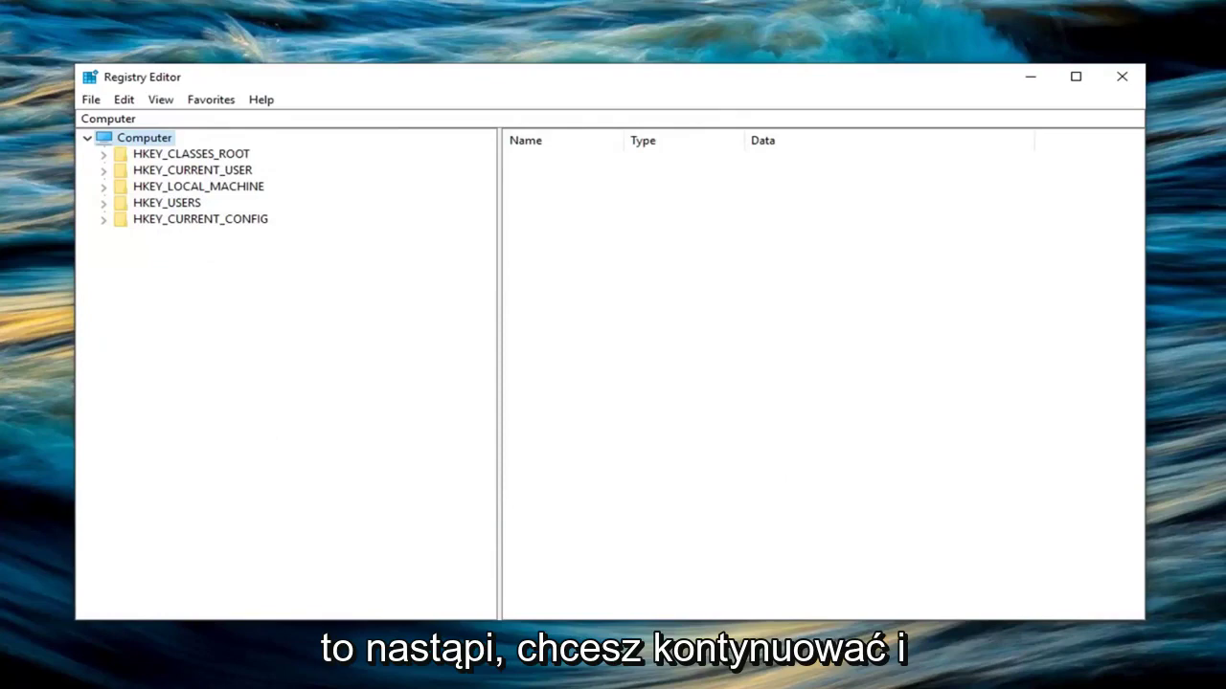
- Expand HKEY_LOCAL_MACHINE > SOFTWARE > Microsoft and select the Provisioning key showing FirstRunComplete
left_click(150, 190)
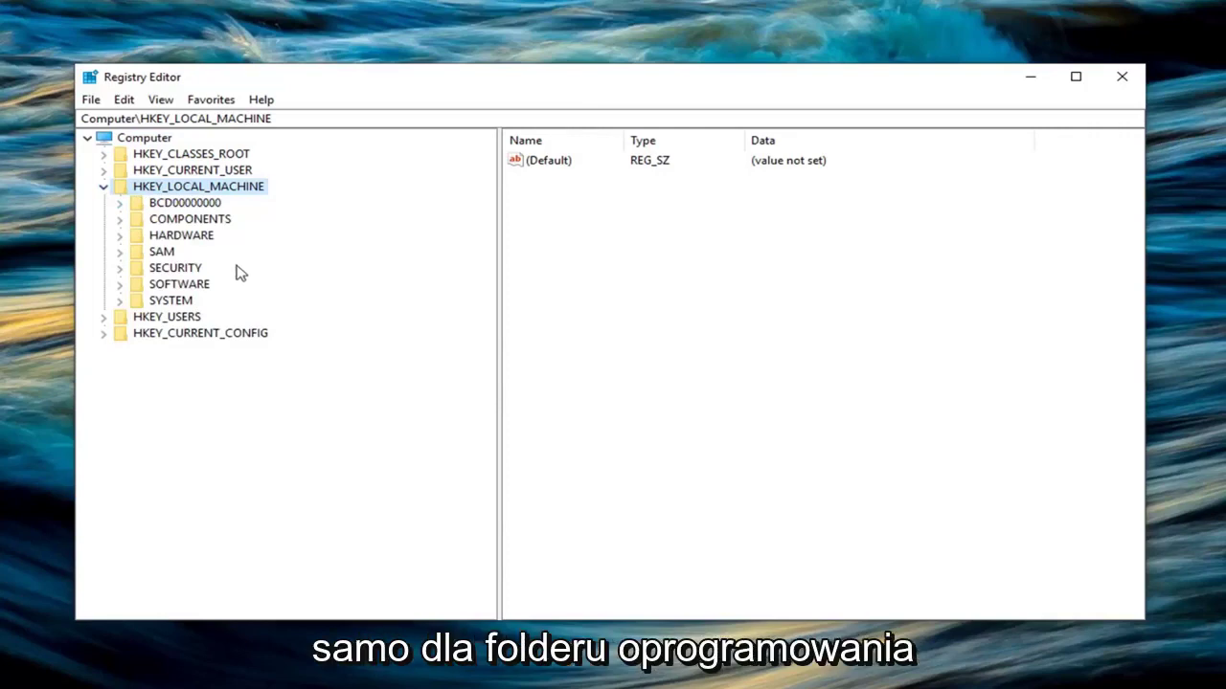
left_click(120, 284)
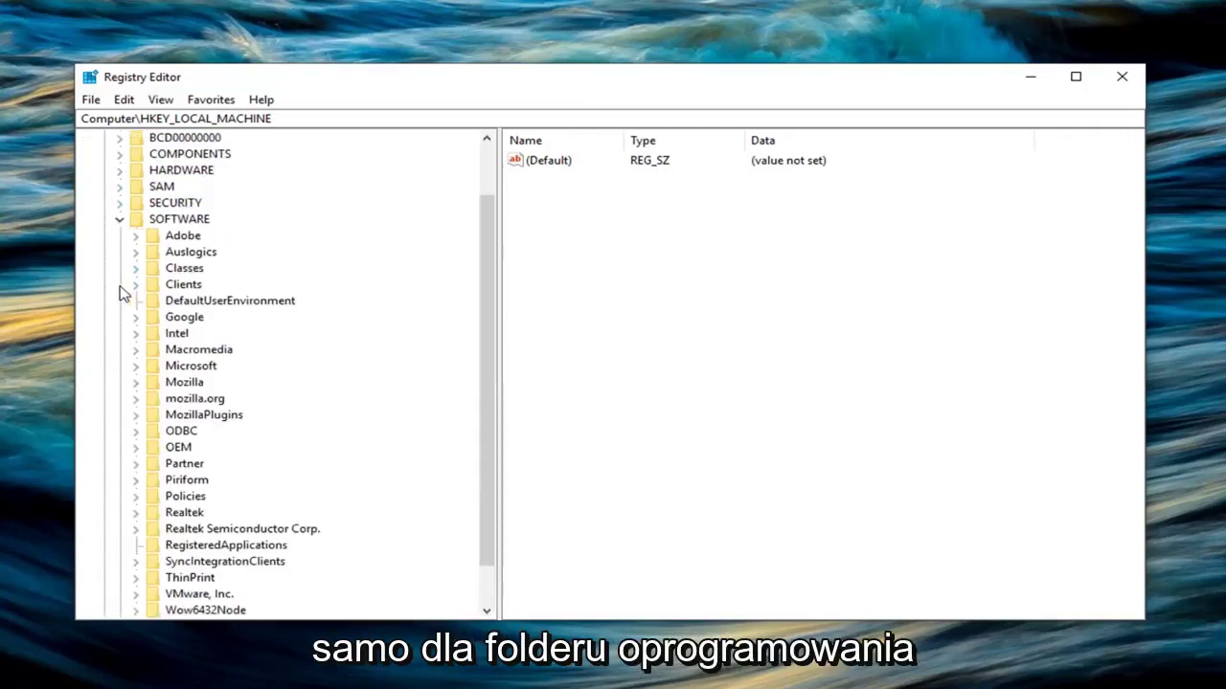
scroll(150, 234, "down", 1)
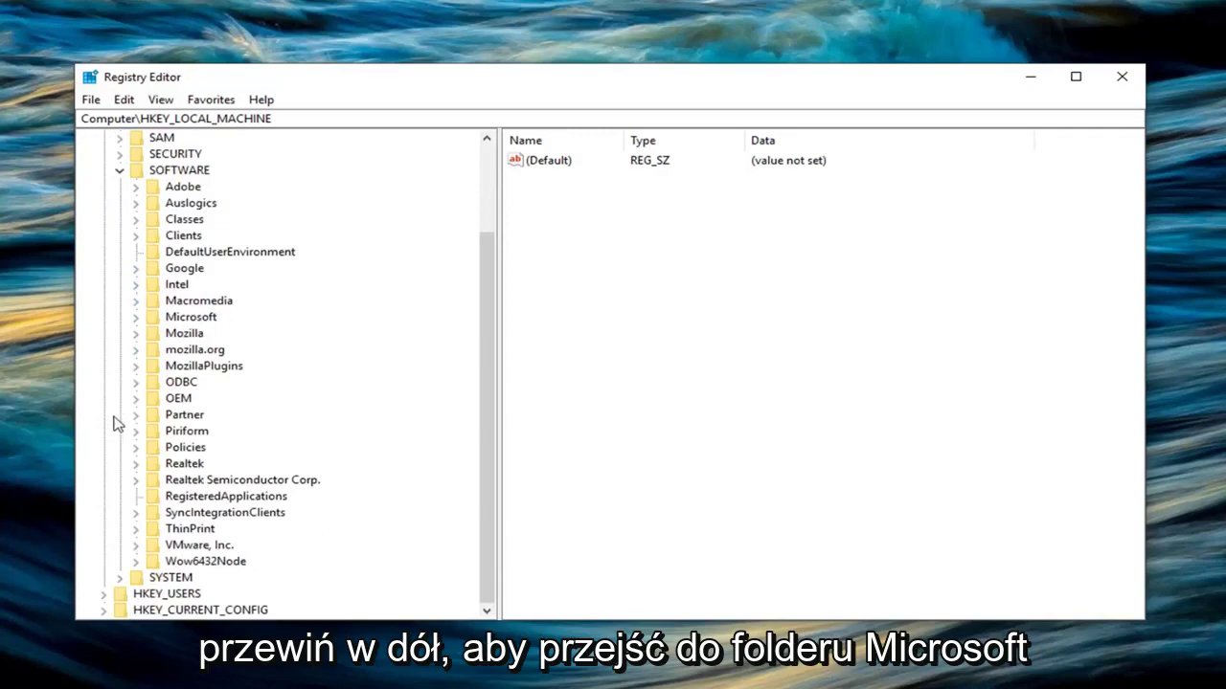
left_click(135, 318)
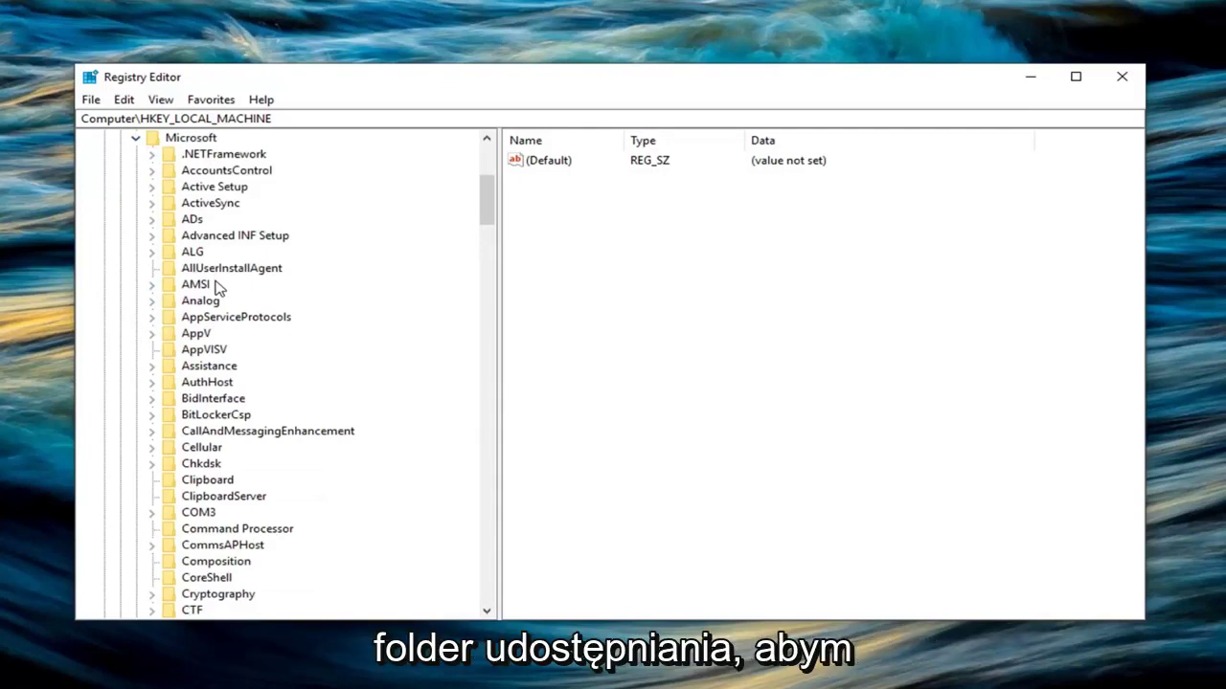
scroll(215, 288, "down", 20)
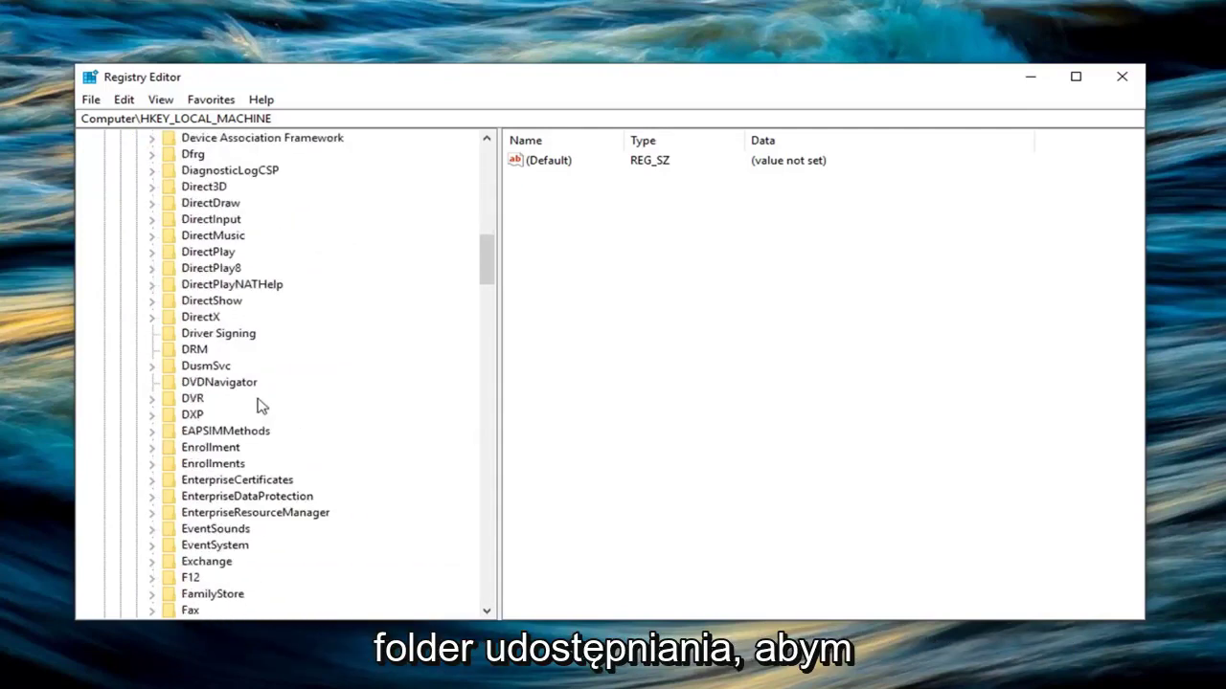
scroll(256, 402, "down", 18)
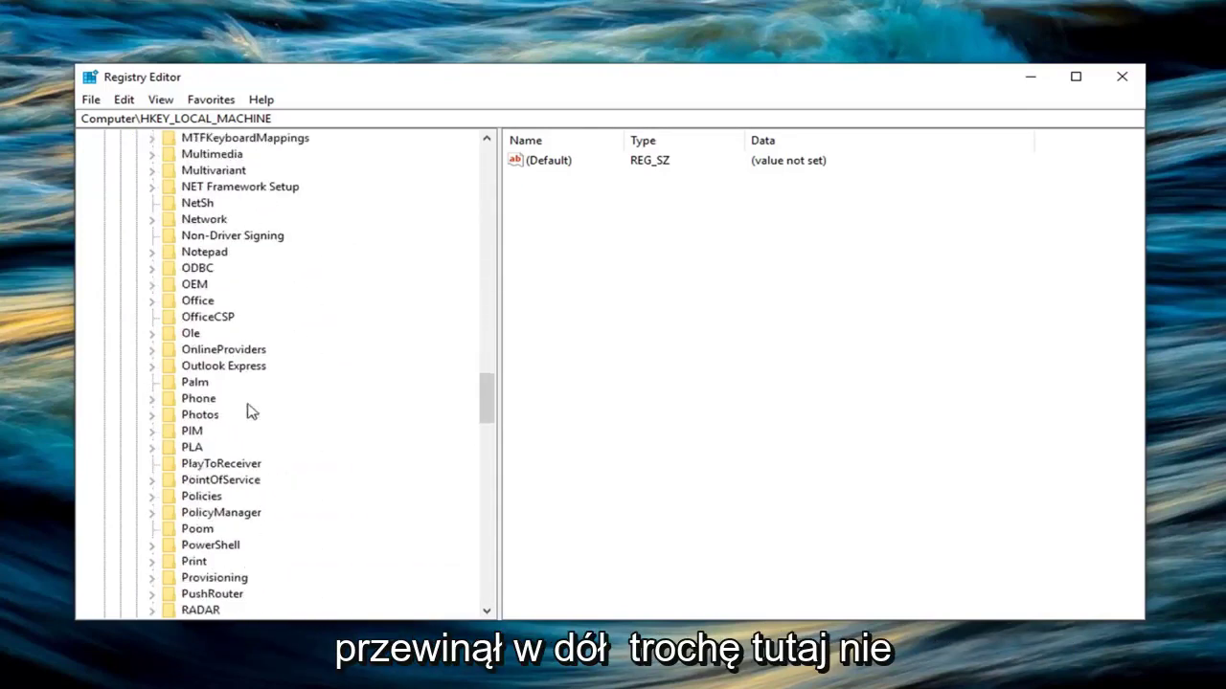
scroll(222, 487, "down", 1)
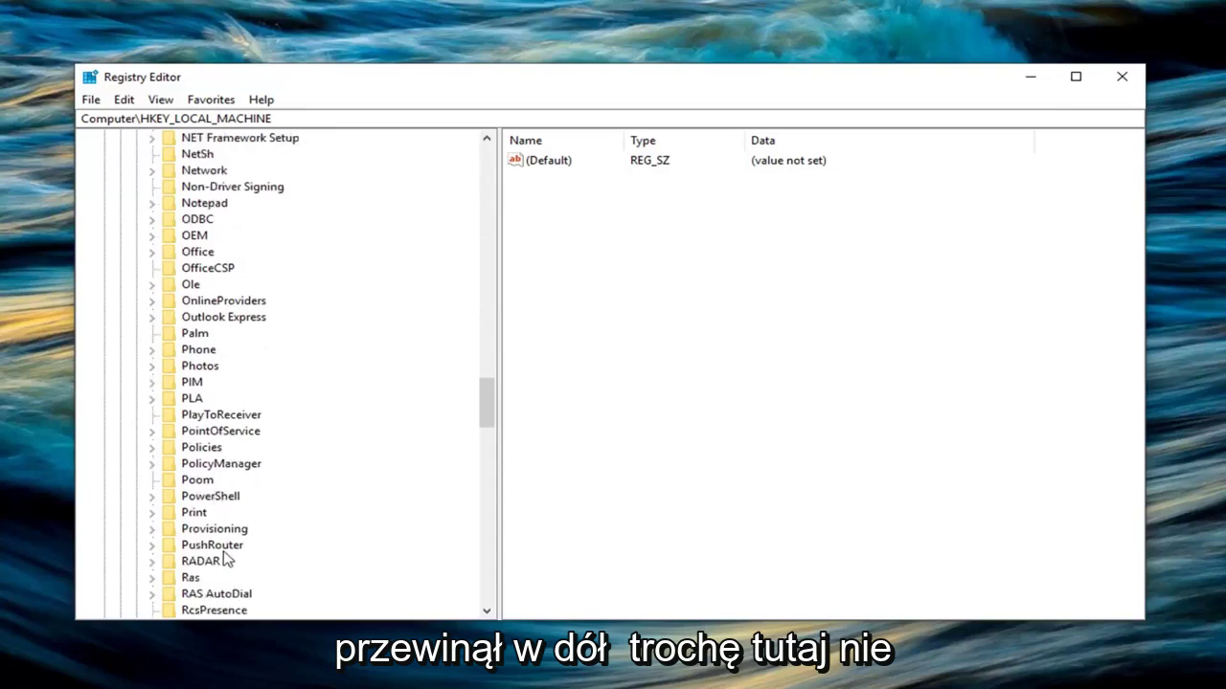
left_click(228, 531)
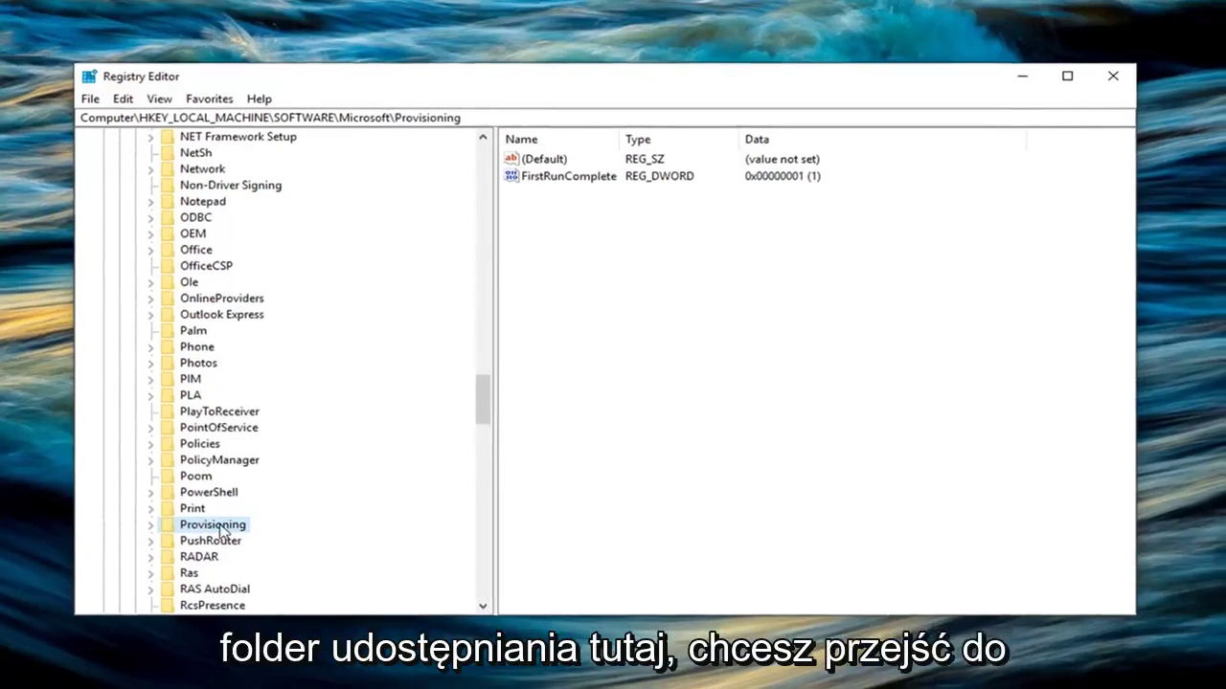
- Export the Provisioning key as Provisioning.reg to the Desktop
right_click(223, 533)
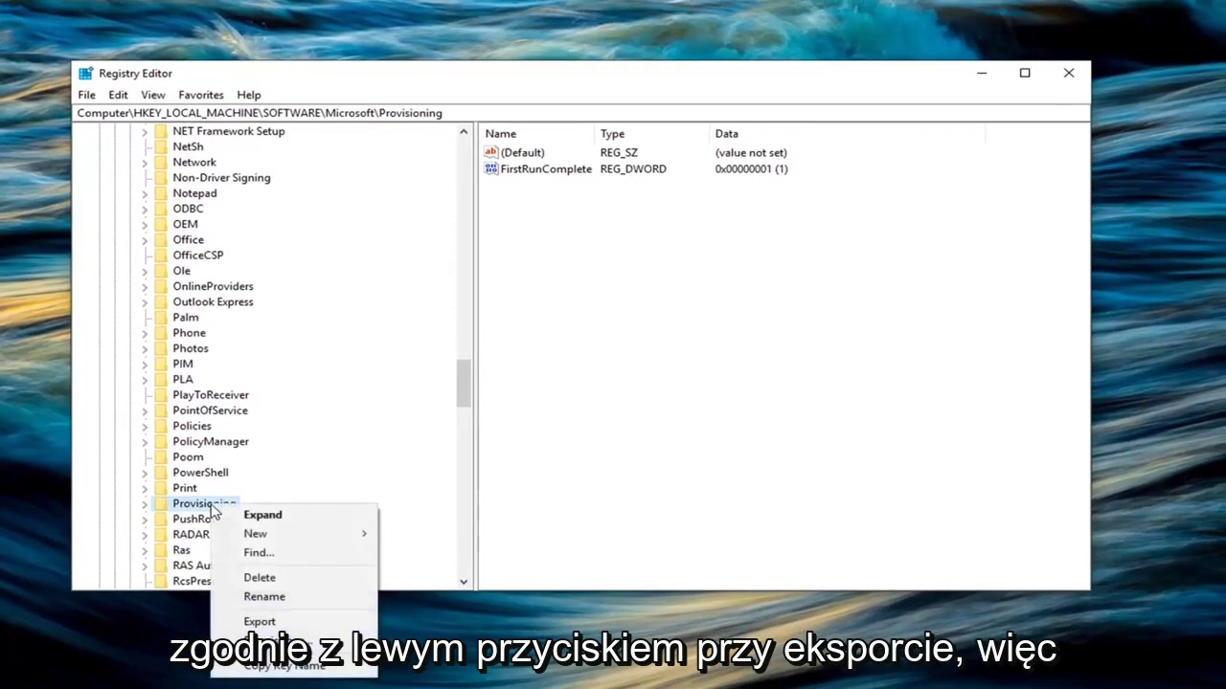
left_click(259, 622)
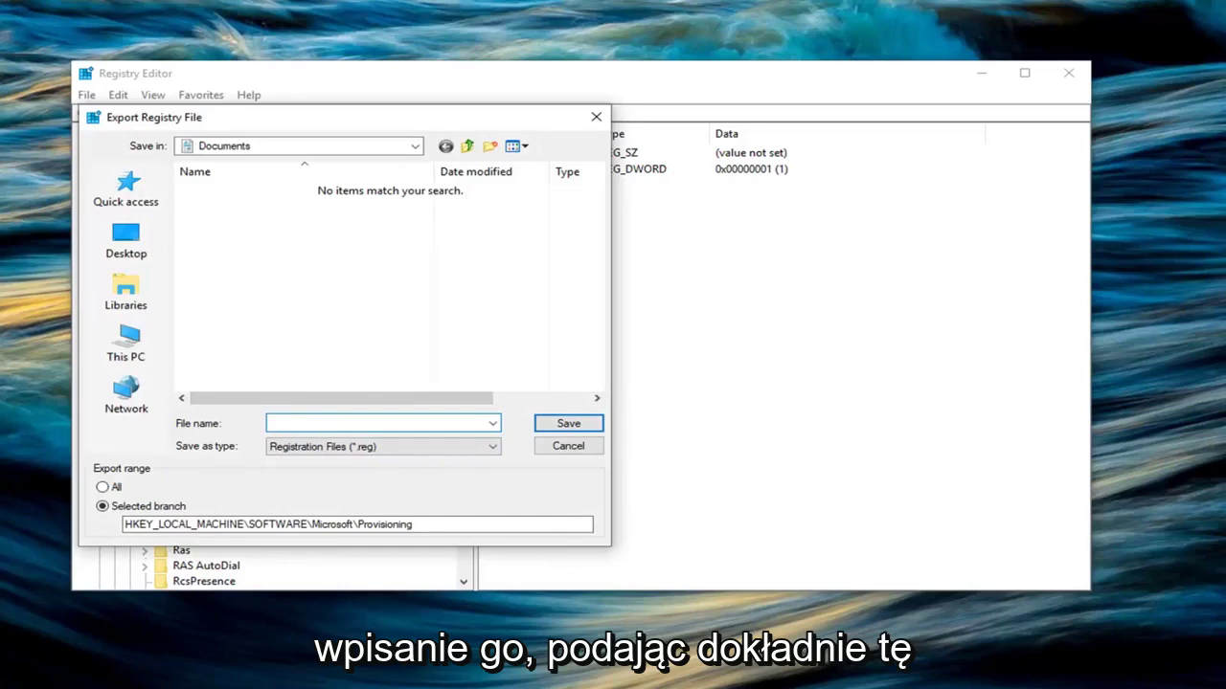
type("rov")
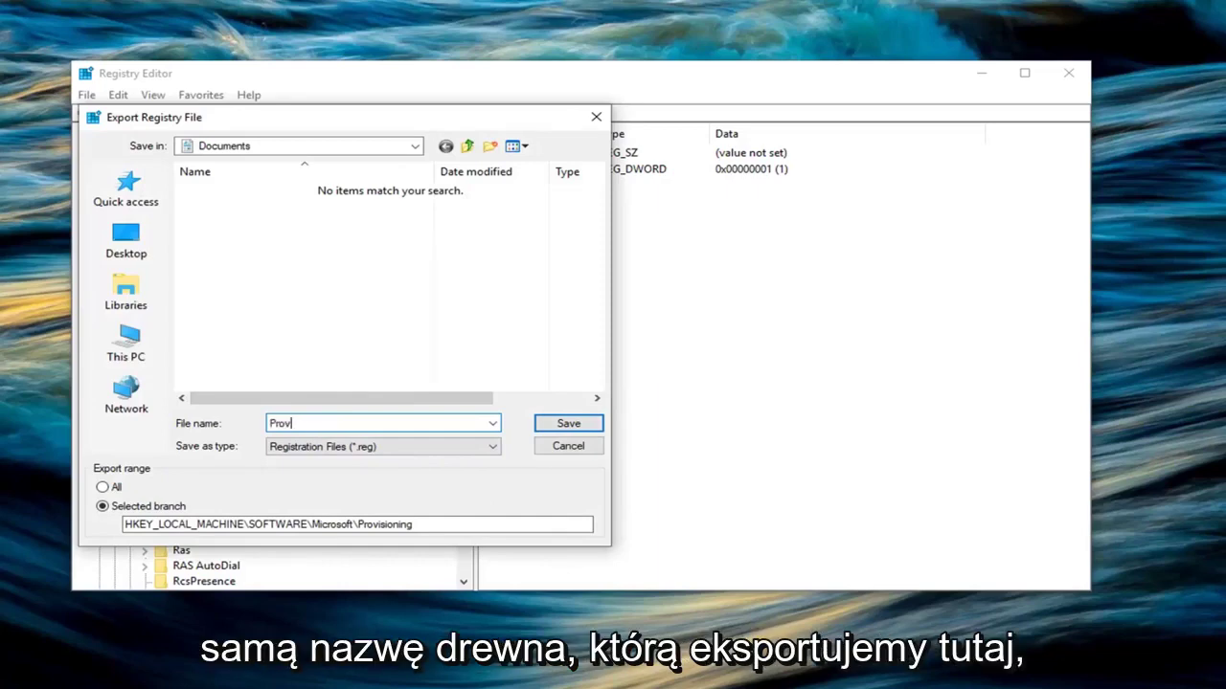
type("isioning")
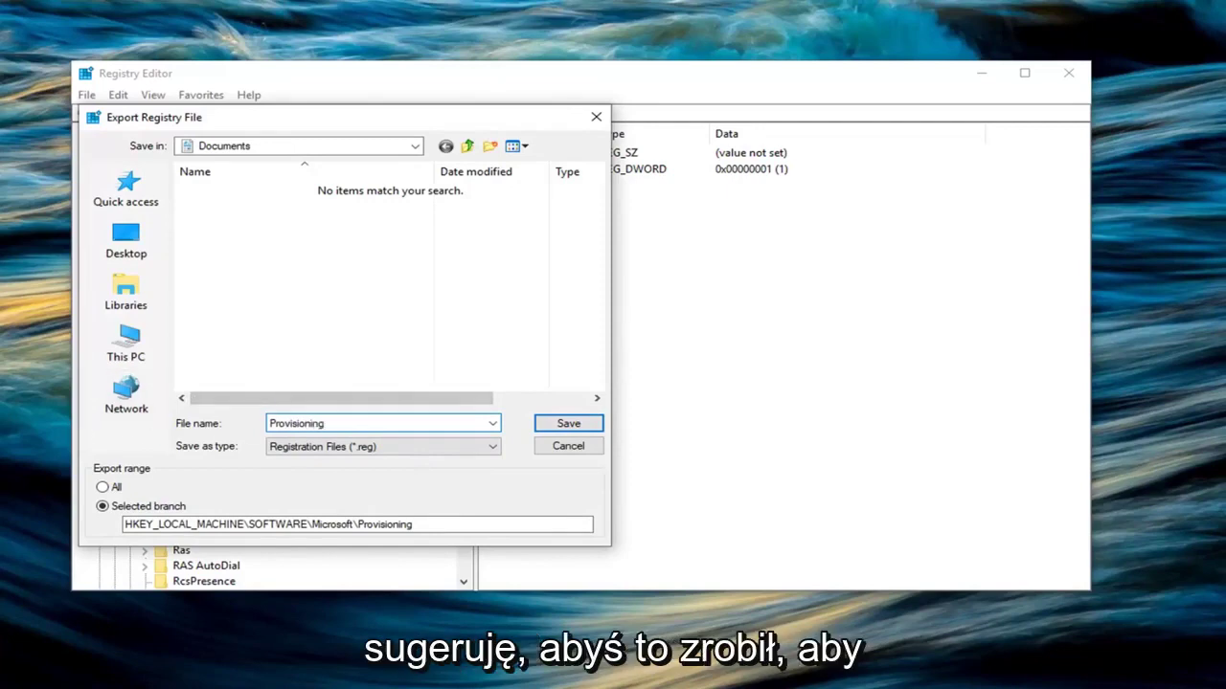
left_click(107, 237)
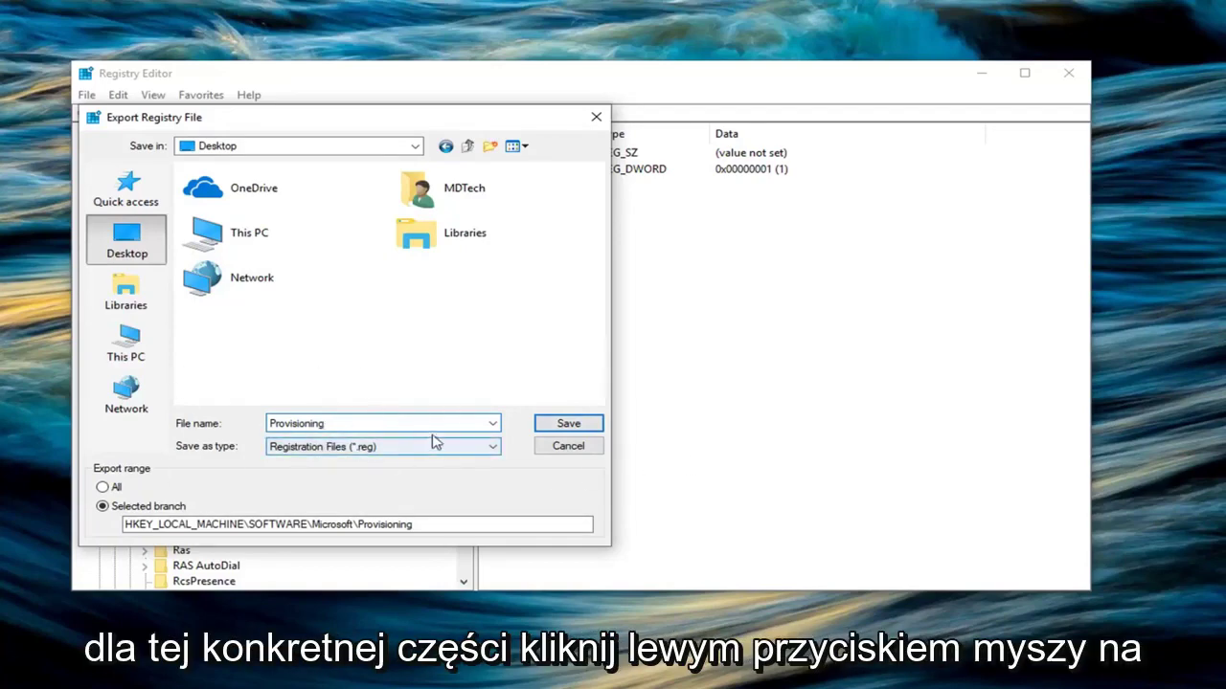
left_click(550, 423)
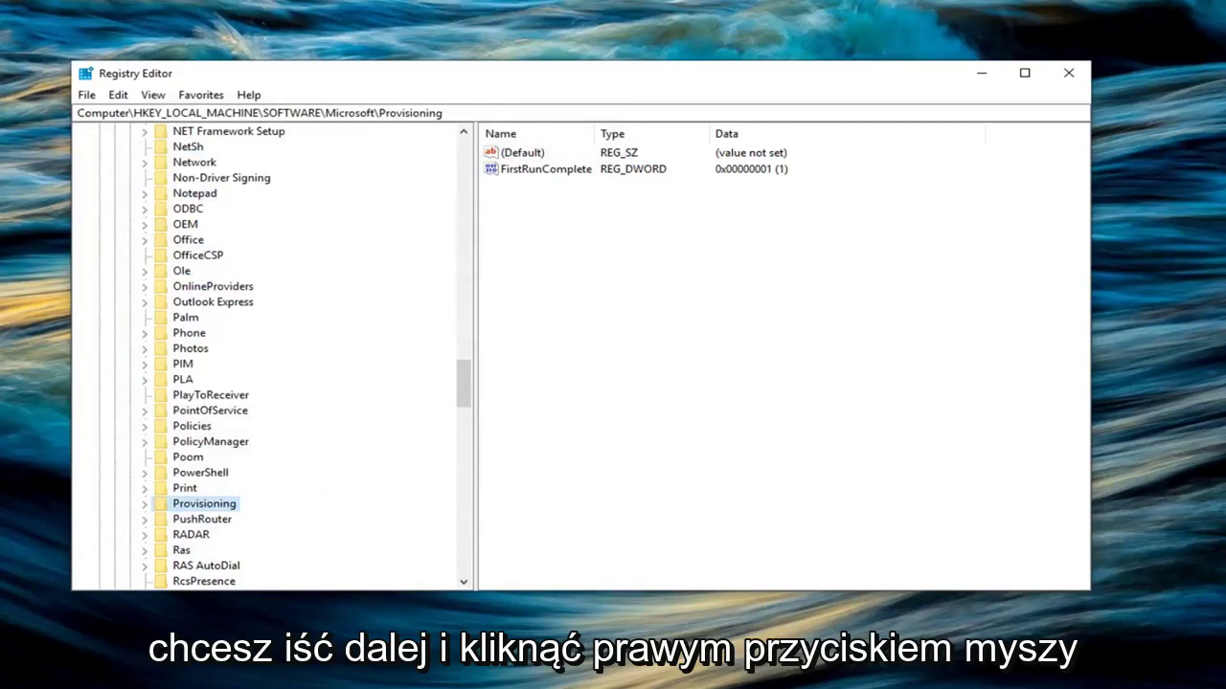
- Open Permissions for the Provisioning key and drag the dialog aside to uncover the key tree
right_click(184, 509)
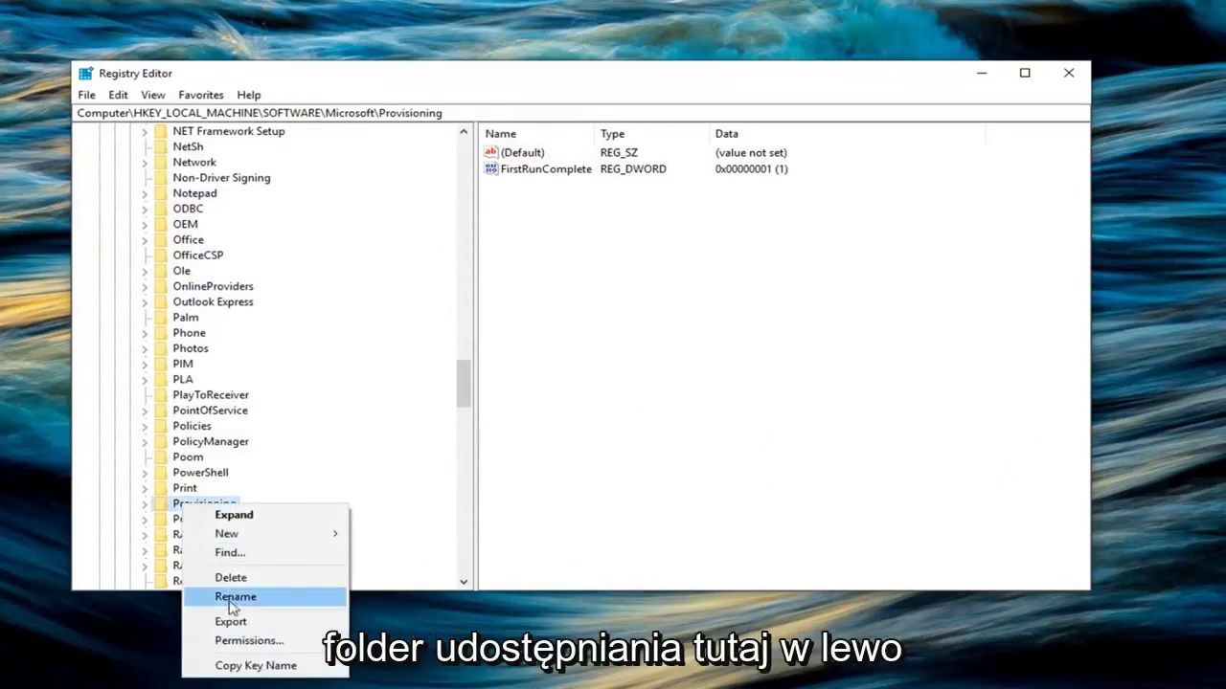
left_click(249, 640)
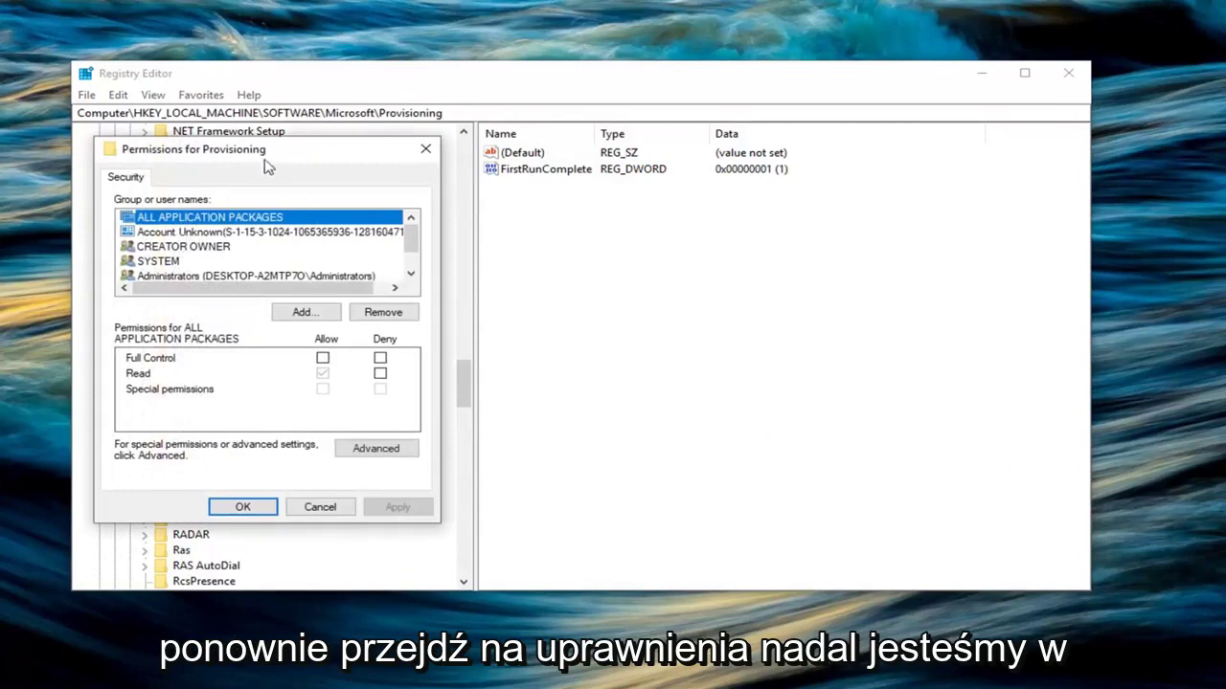
left_click_drag(263, 153, 671, 173)
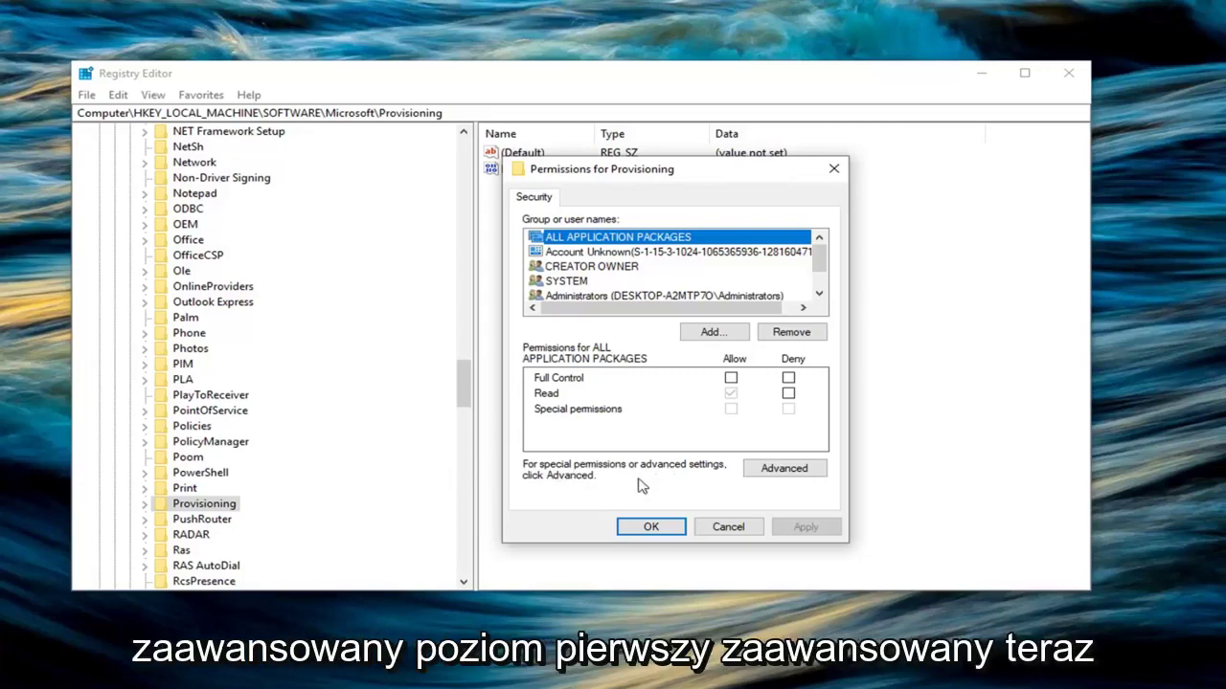
- In Advanced security settings, change the Provisioning key's owner from SYSTEM to Administrators
left_click(769, 470)
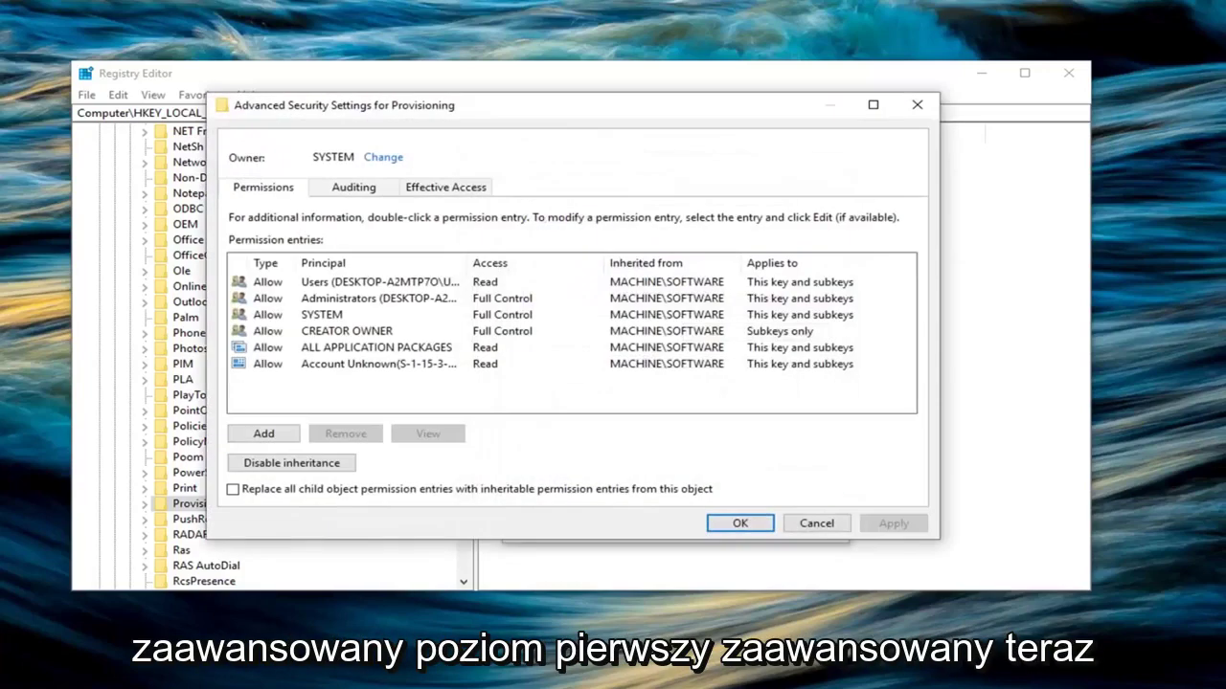
left_click(381, 160)
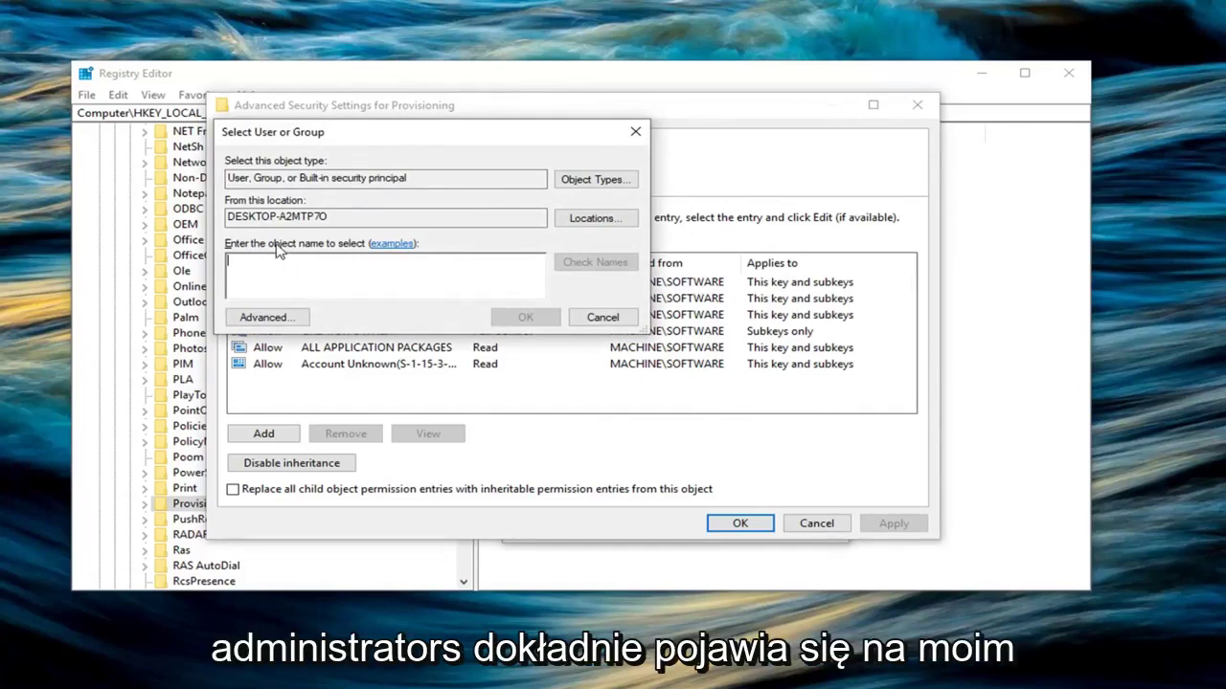
type("Ad")
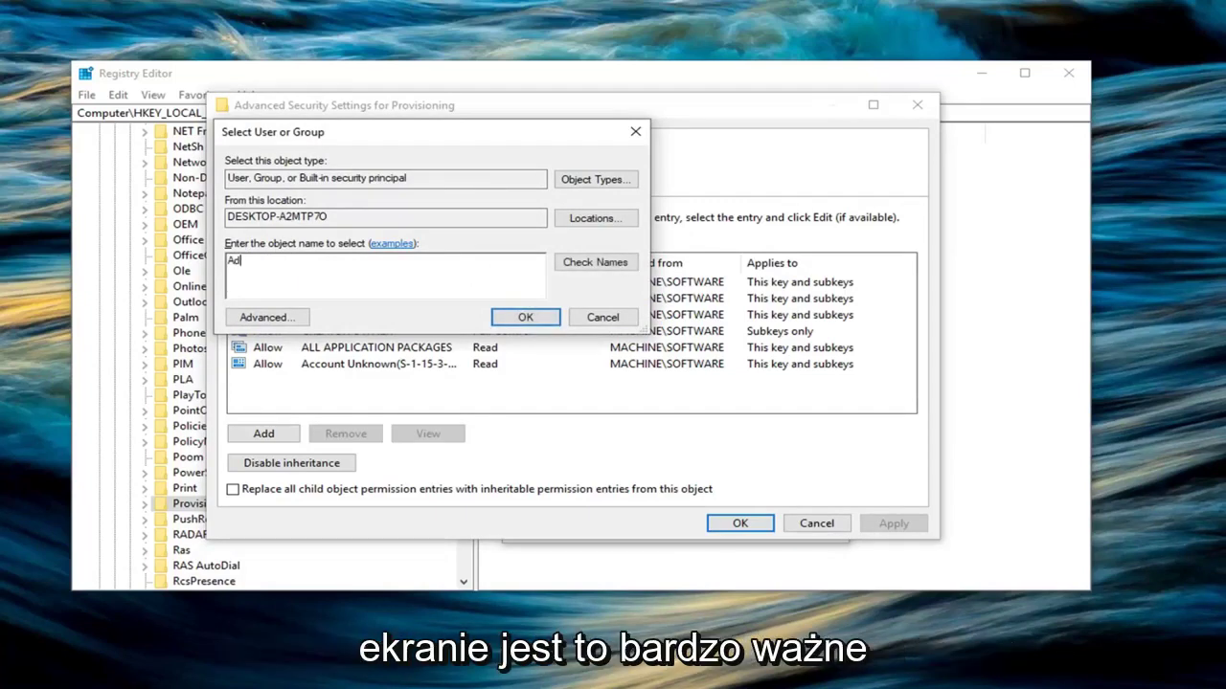
type("ministrators")
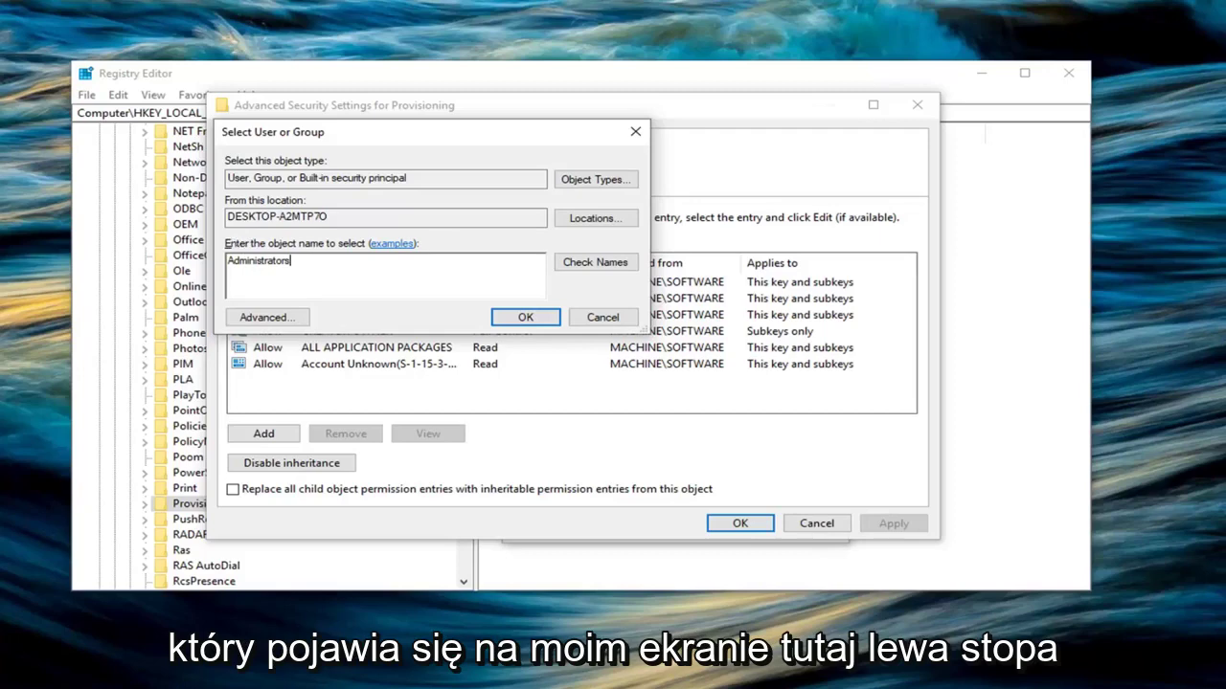
left_click(517, 319)
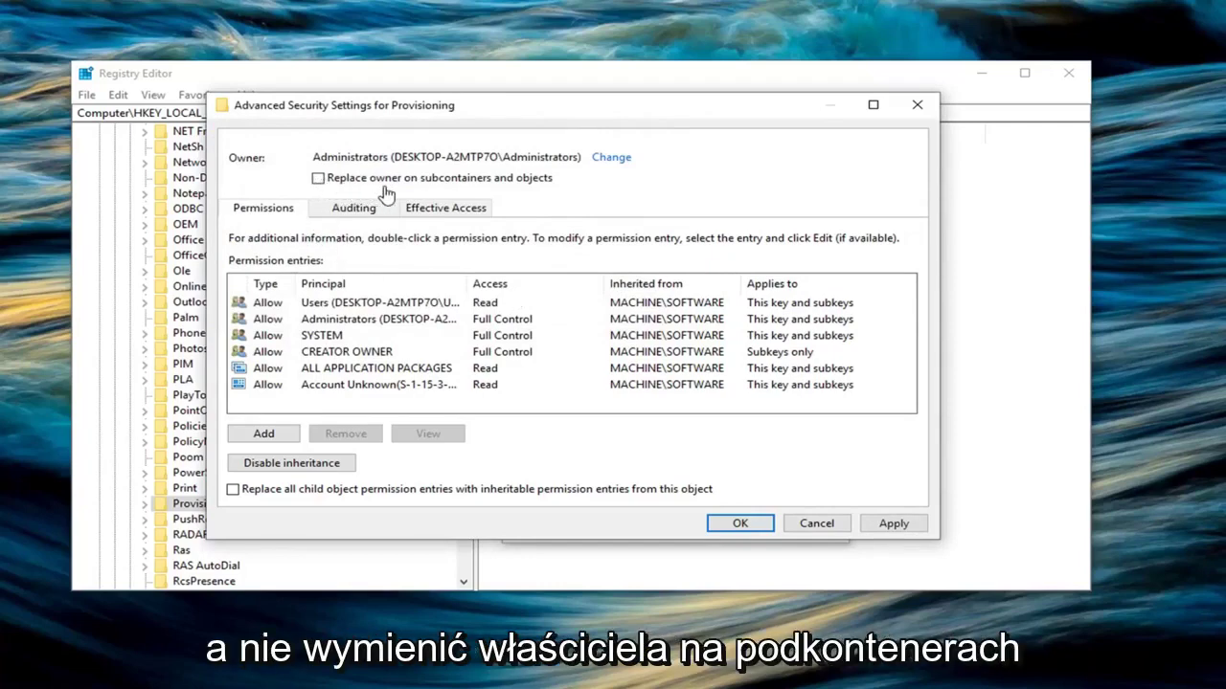
- Apply Administrators ownership to all subkeys, then disable inheritance, converting inherited permissions to explicit ones
left_click(318, 178)
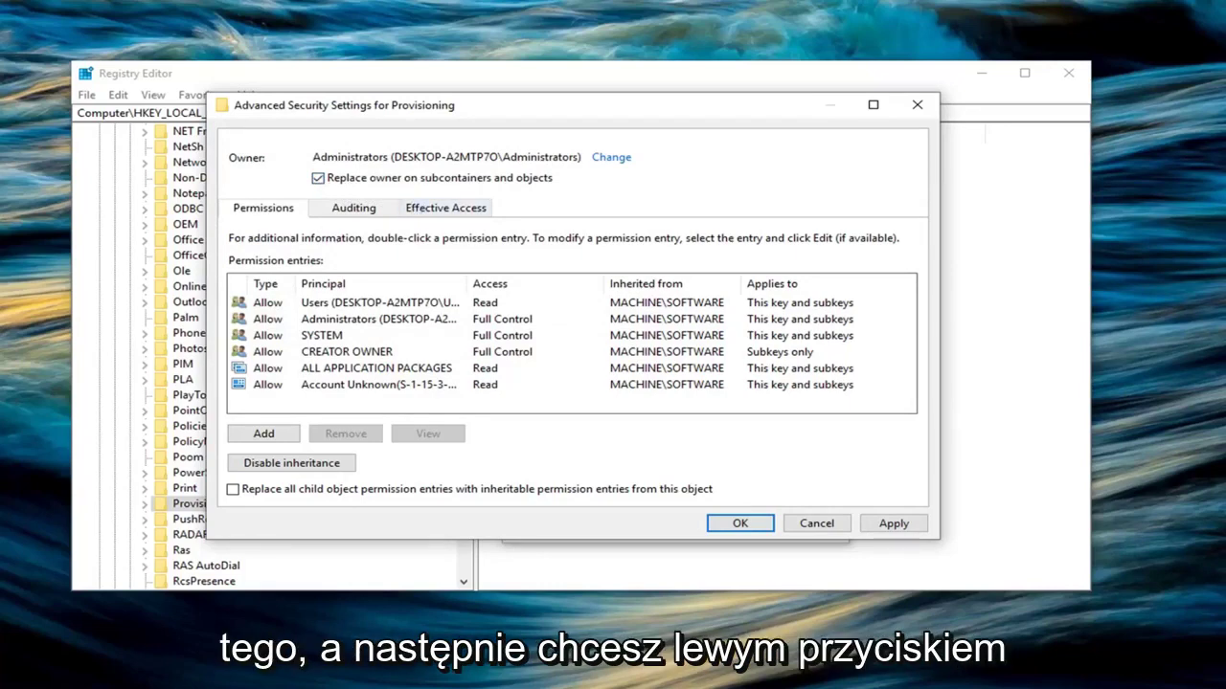
left_click(894, 524)
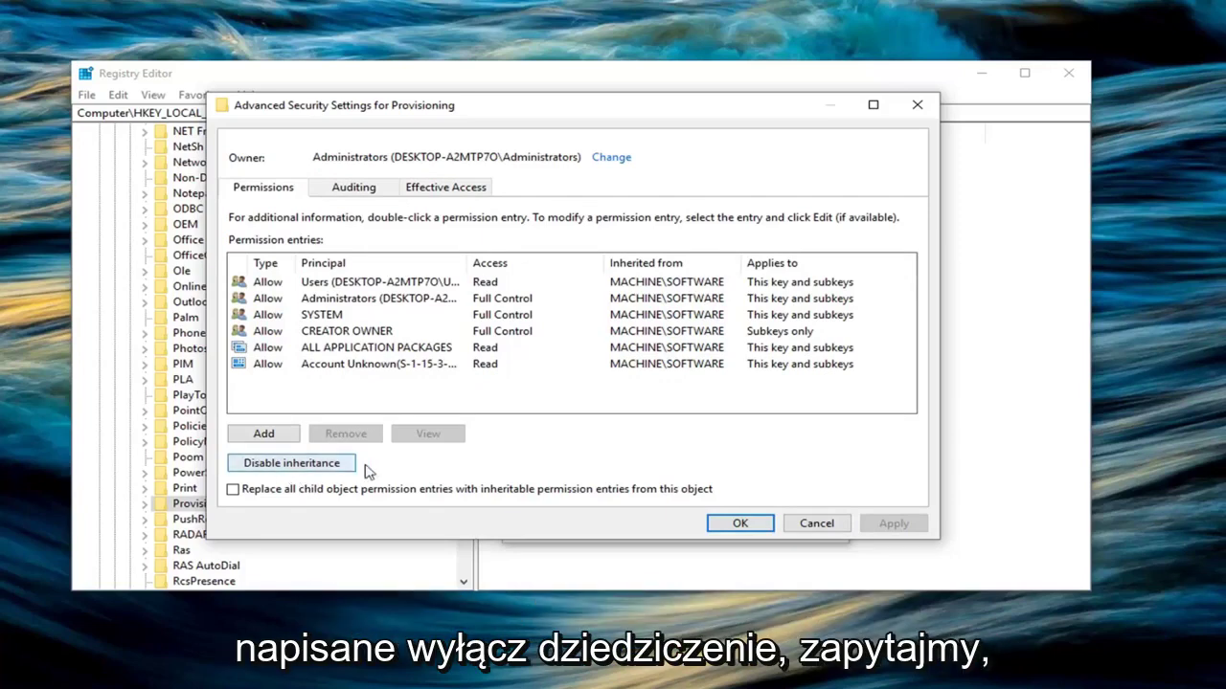
left_click(281, 467)
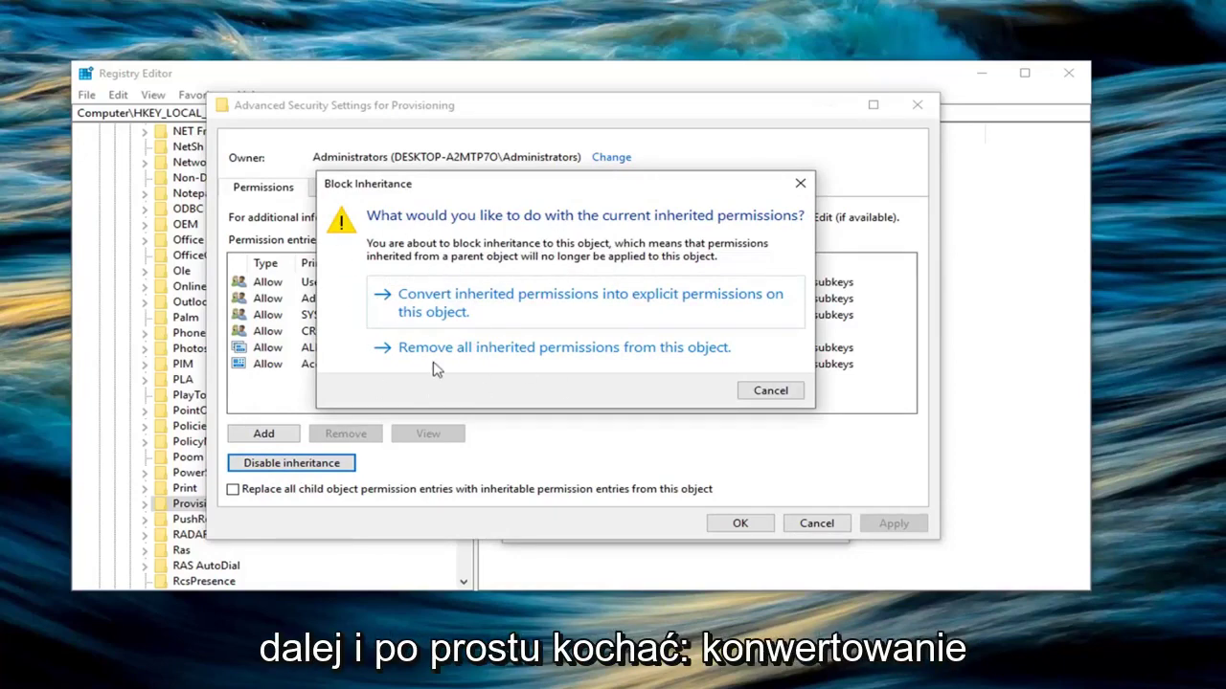
left_click(504, 313)
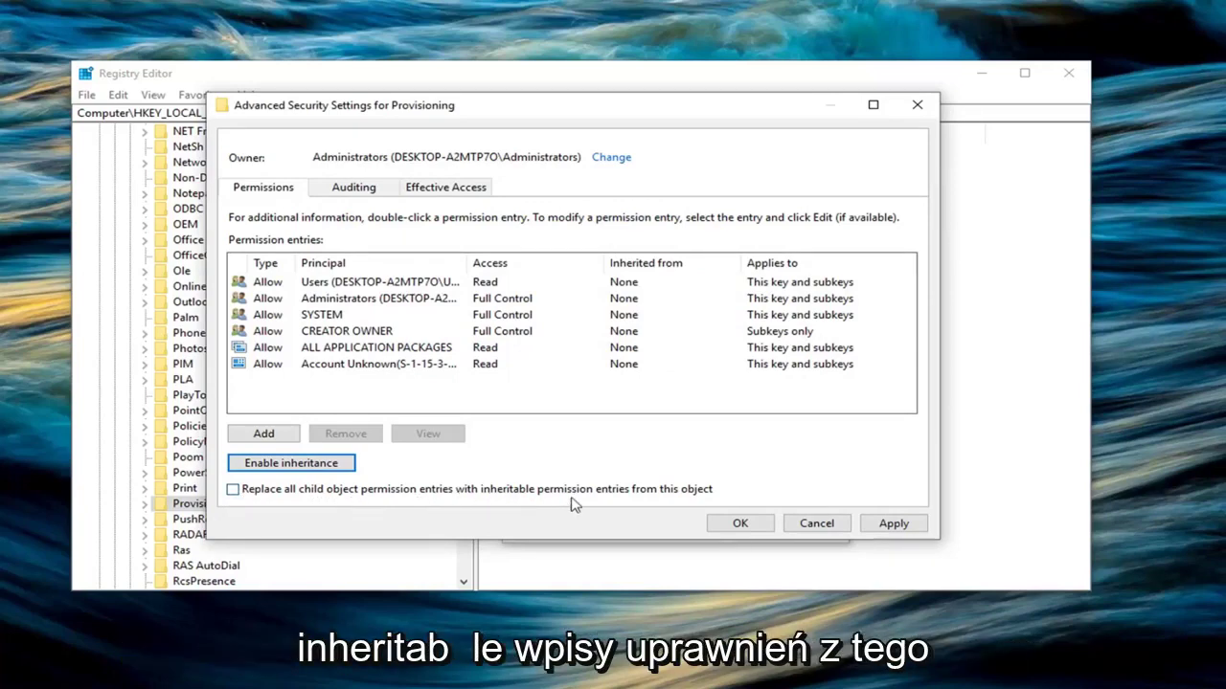
- Replace all child permission entries with Provisioning's inheritable ones, confirm, and OK both security dialogs
left_click(236, 494)
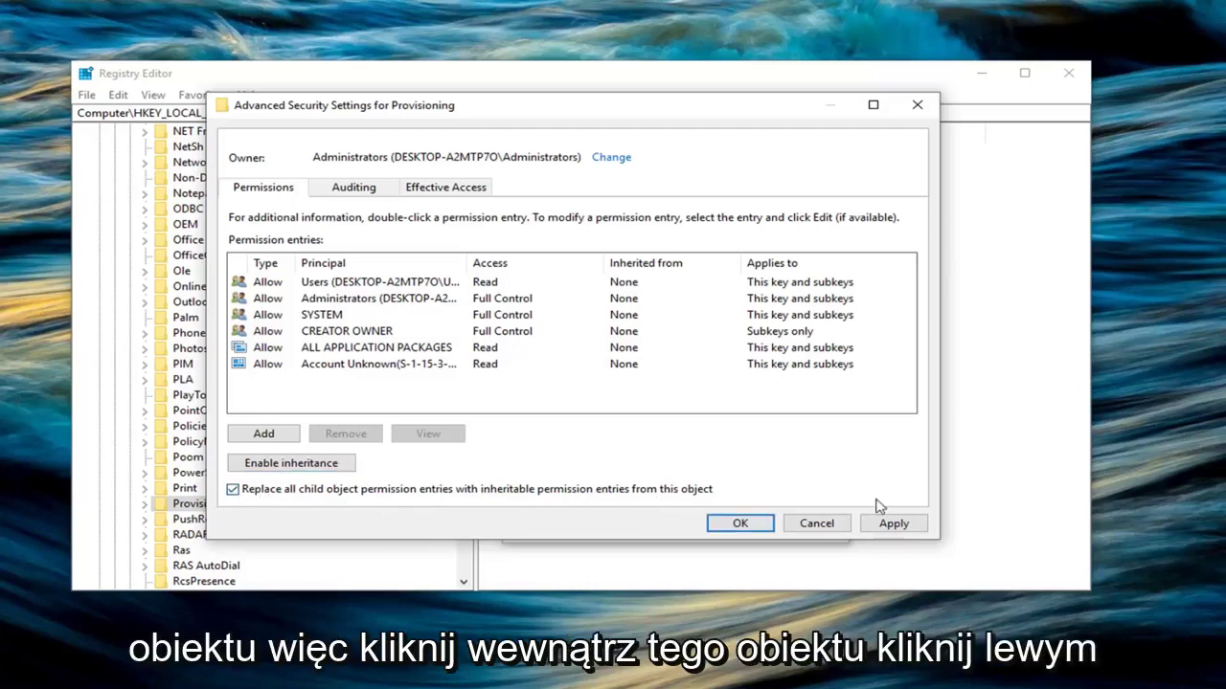
left_click(894, 524)
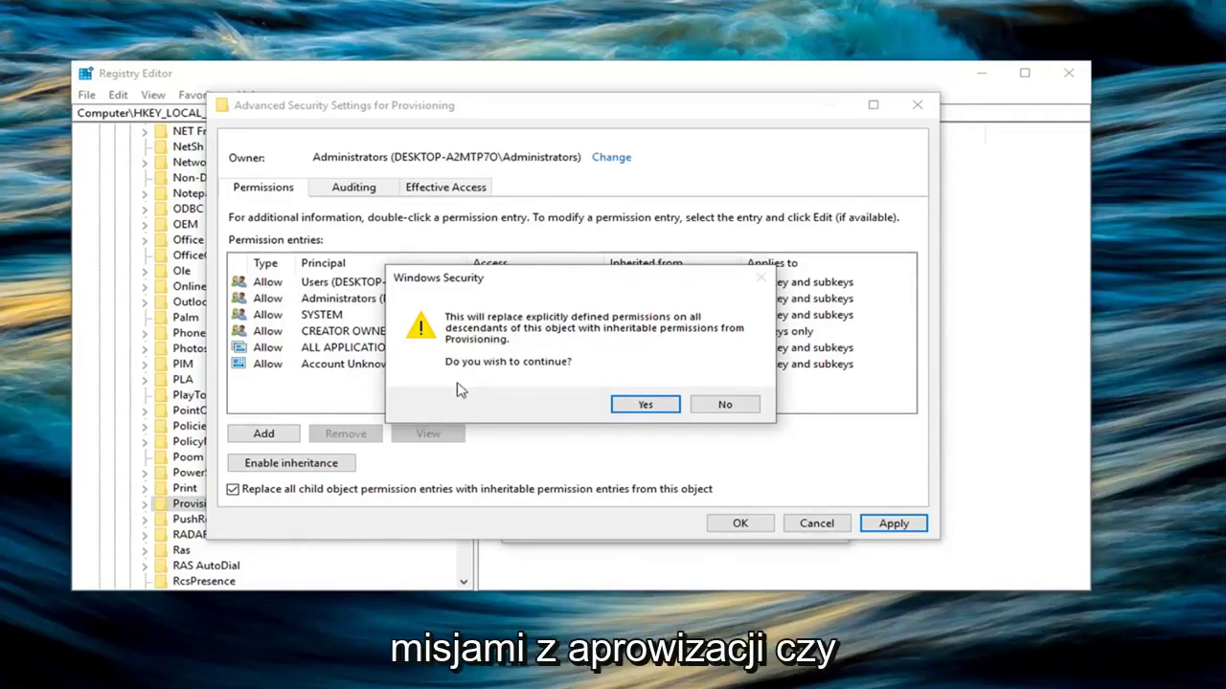
left_click(640, 404)
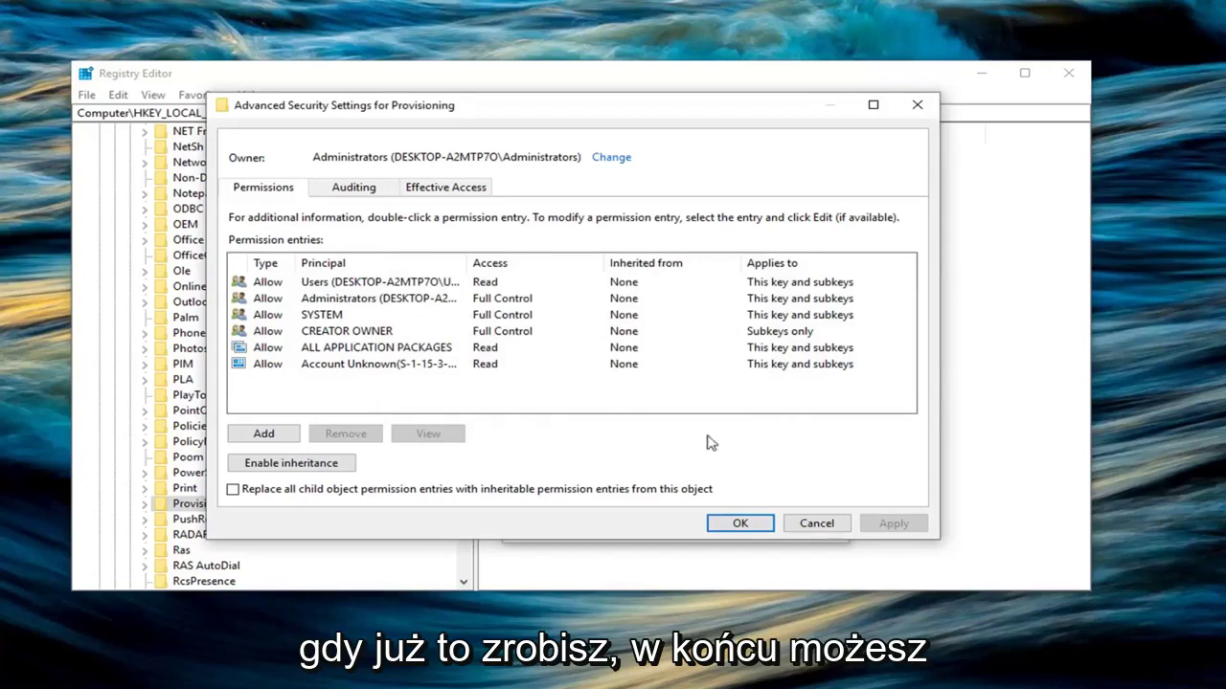
left_click(735, 524)
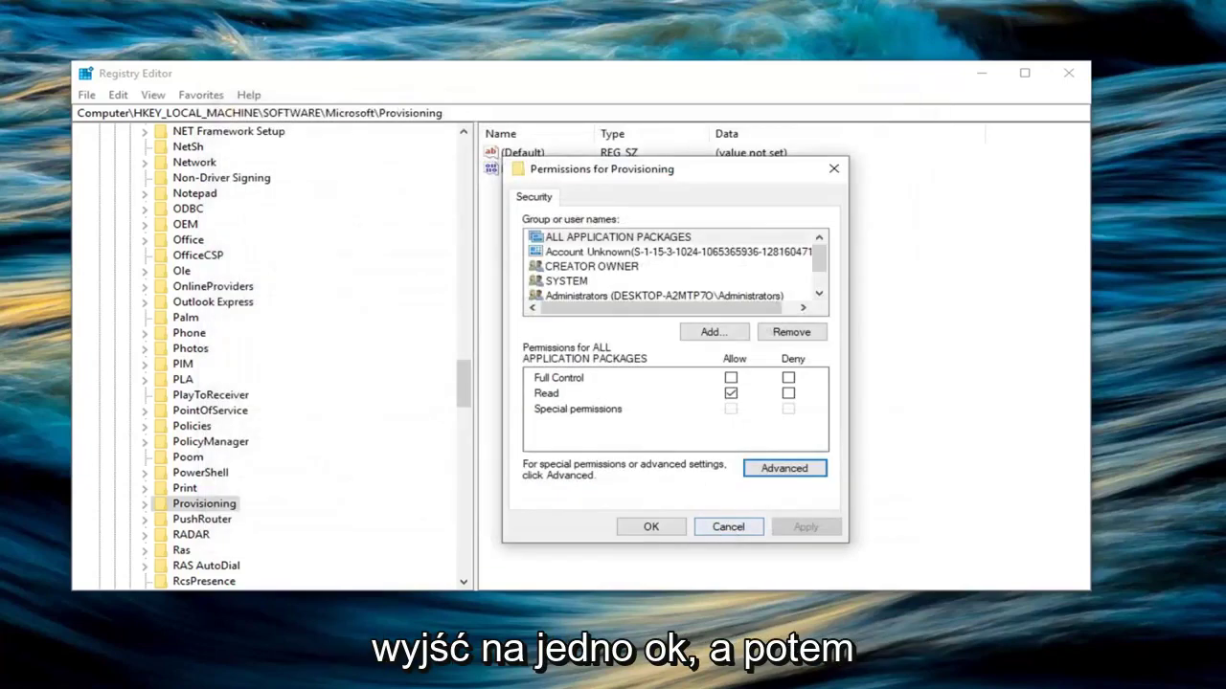
left_click(647, 528)
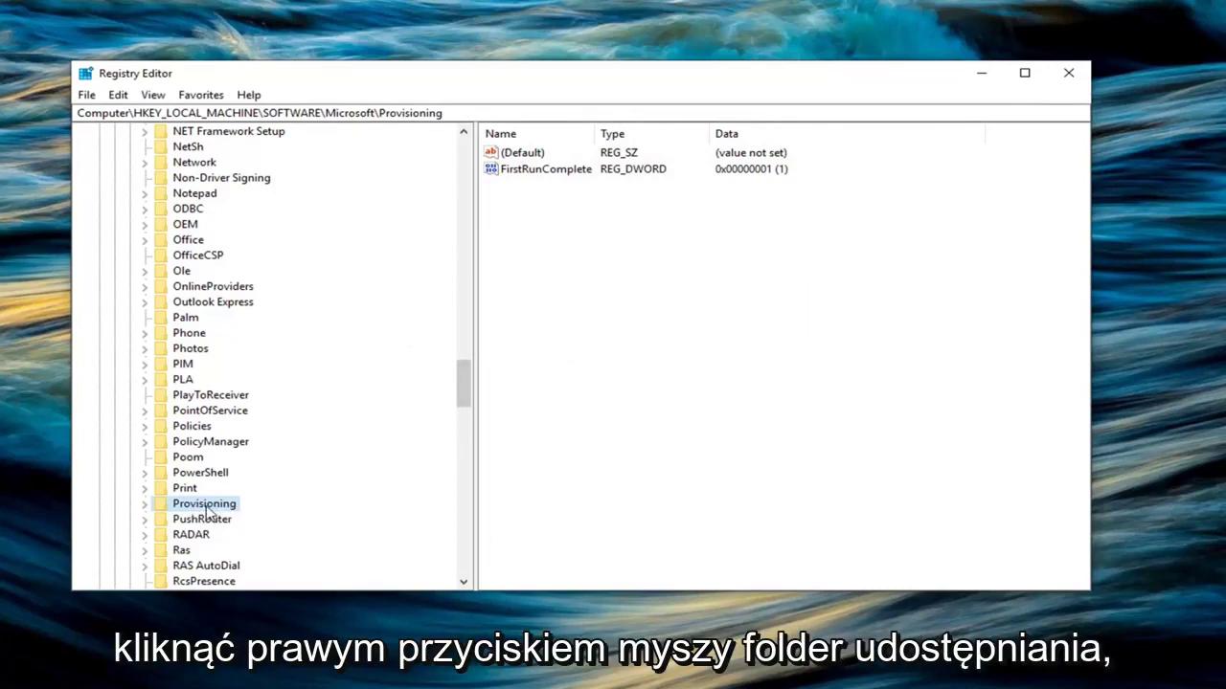
- Append an uppercase .OLD suffix to the Provisioning key's name, making it Provisioning.OLD
right_click(207, 508)
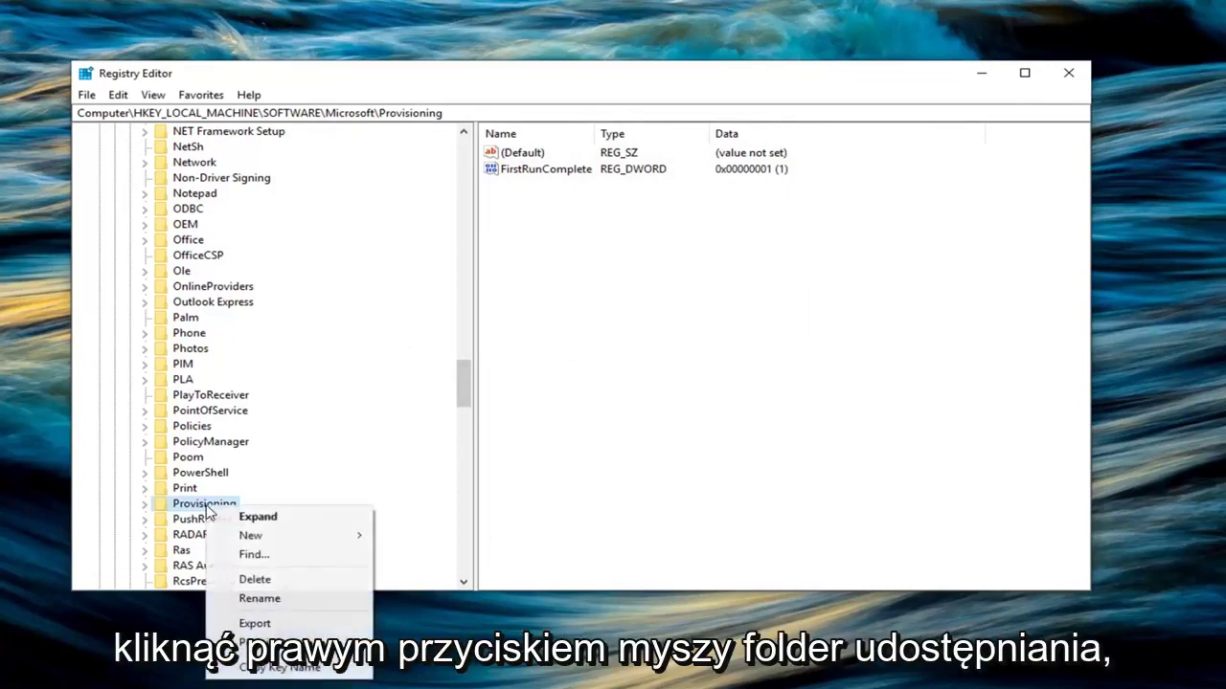
left_click(258, 599)
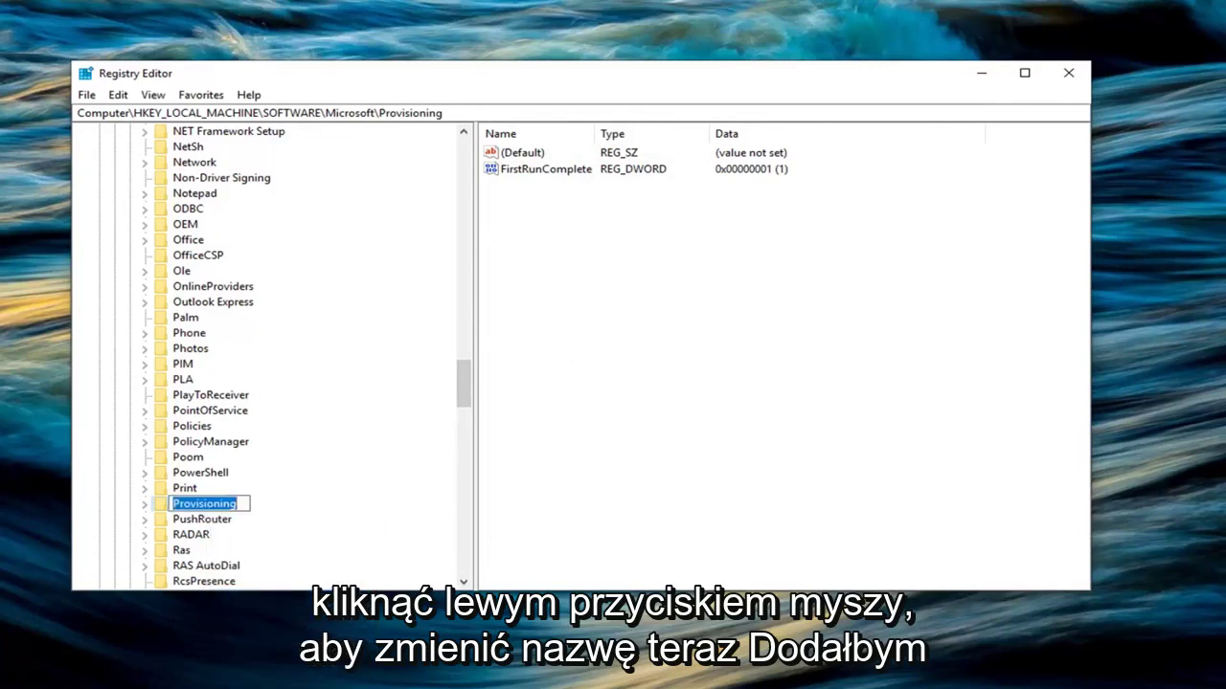
left_click(233, 504)
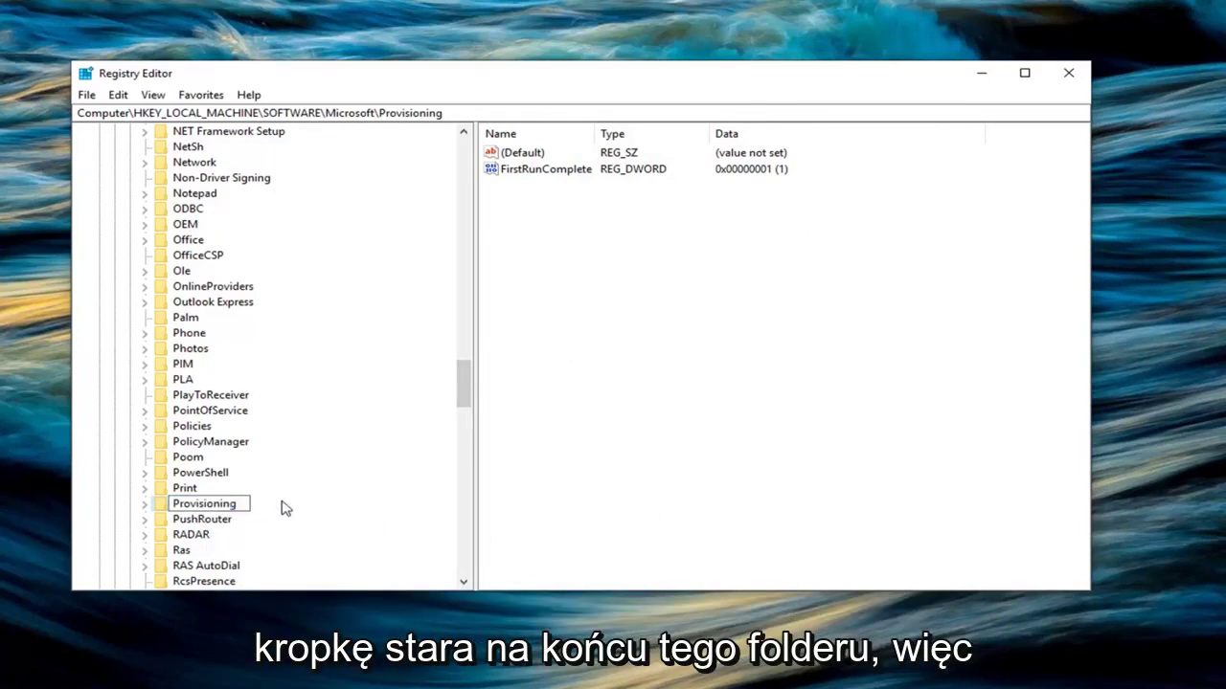
type(".")
type("old")
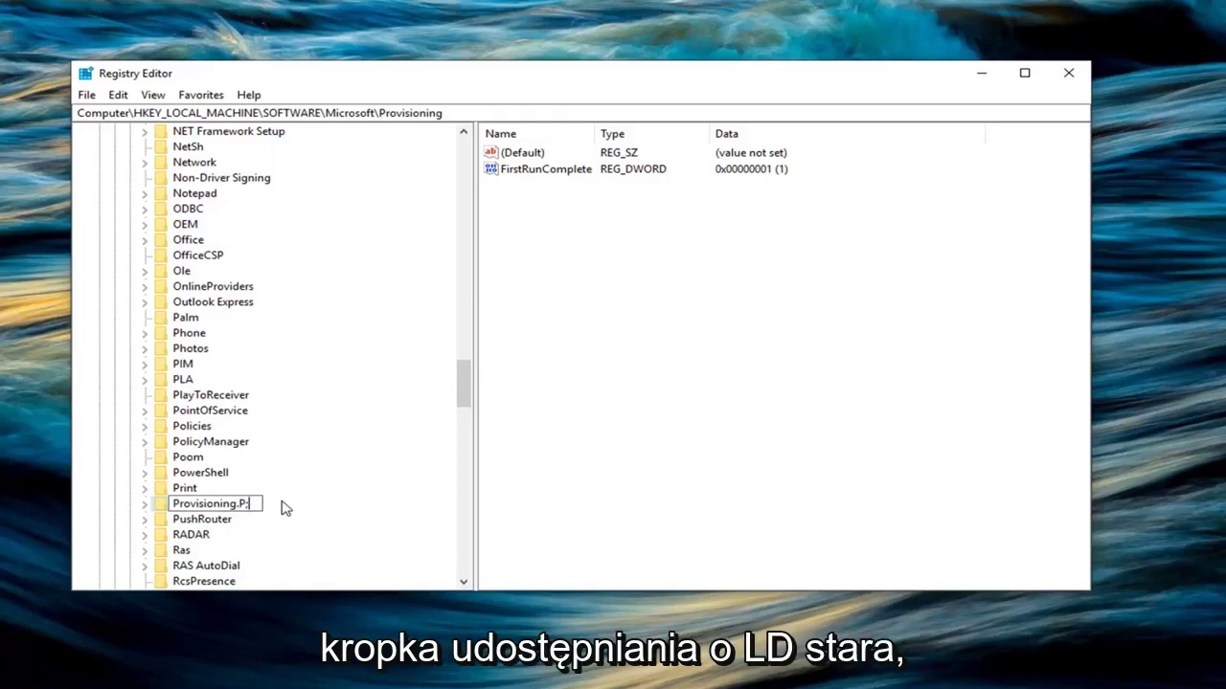
key("BackSpace")
key("BackSpace")
key("BackSpace")
type("OLD")
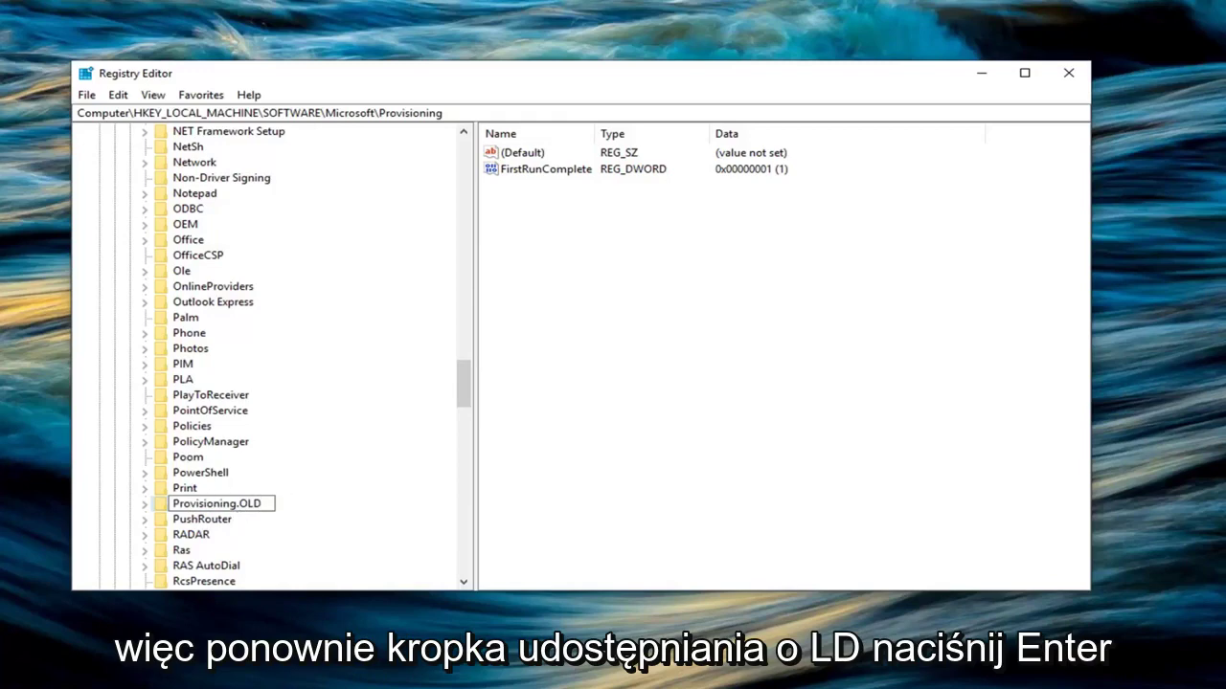
key("Return")
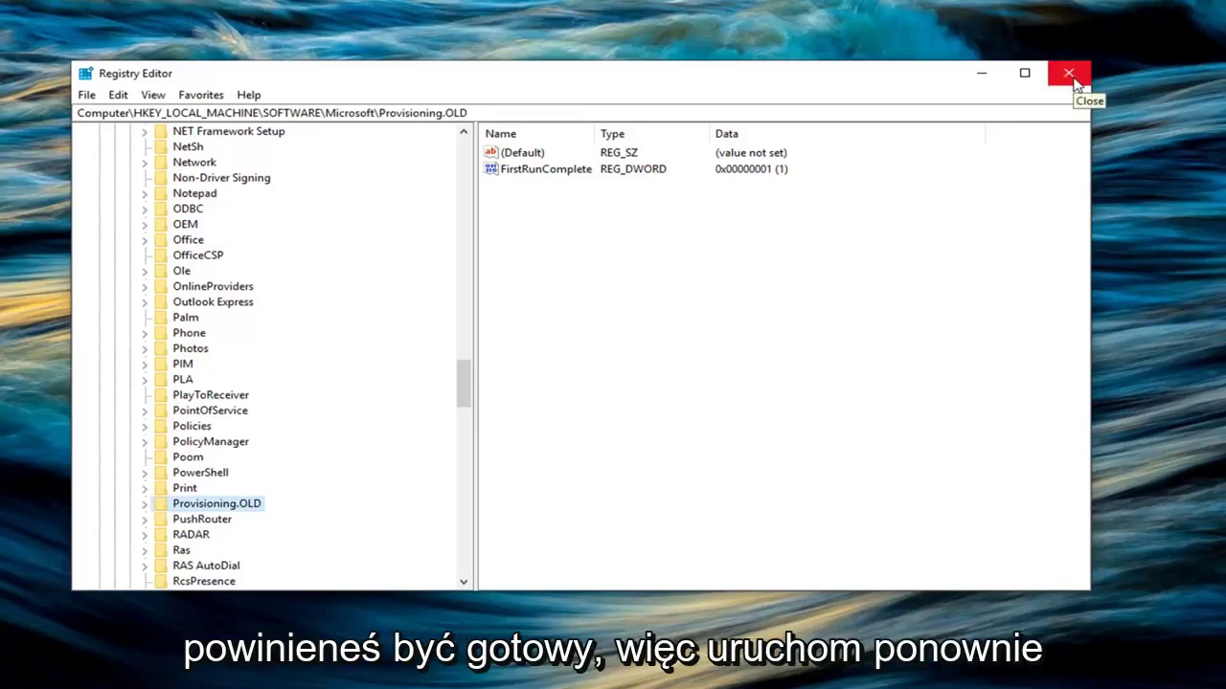
- Close Registry Editor to reveal the exported Provisioning .reg backup on the desktop
scroll(469, 407, "down", 2)
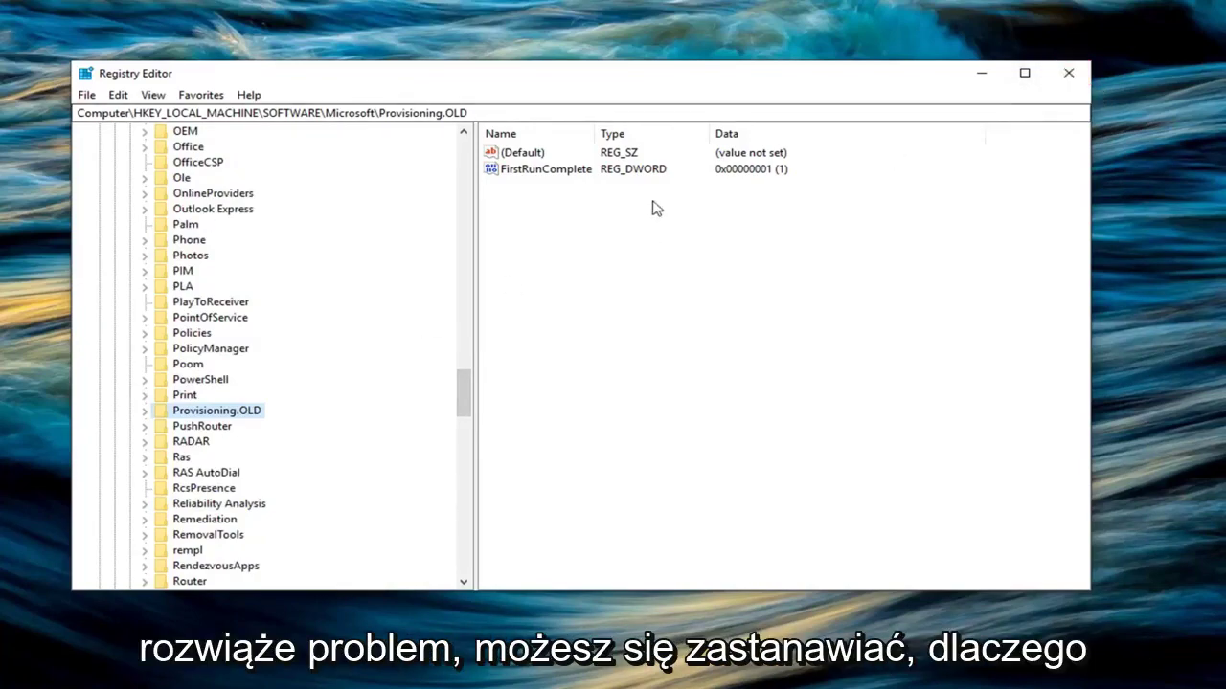
left_click(1069, 72)
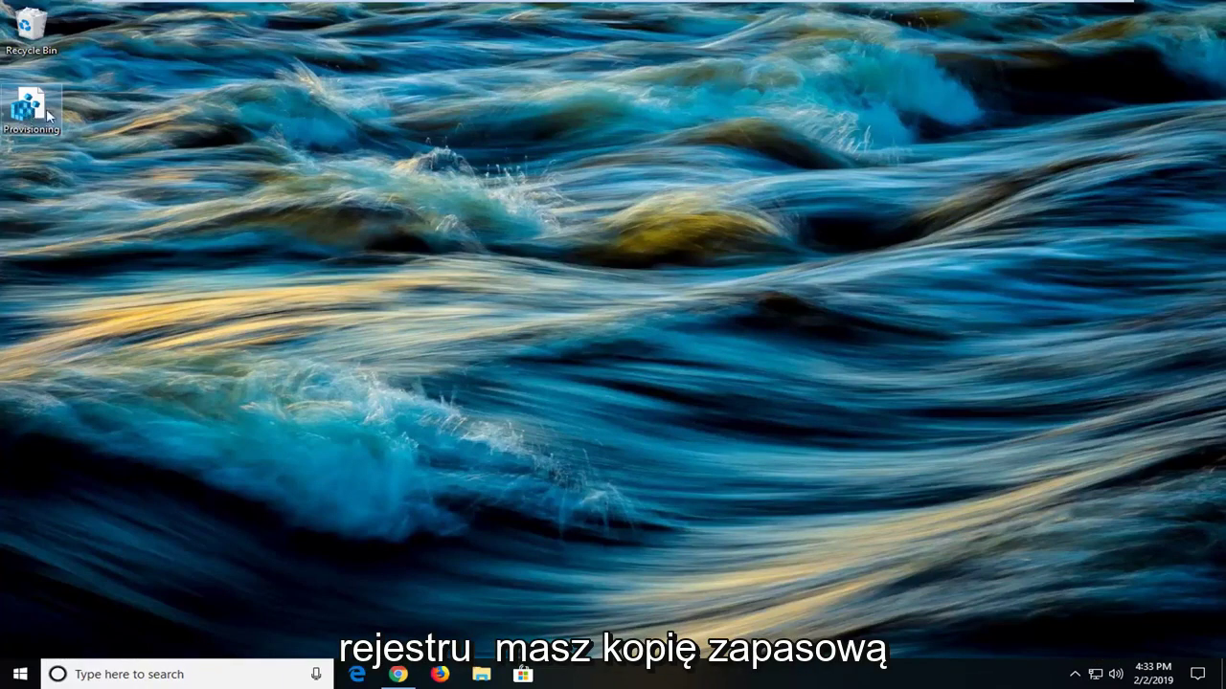
left_click(27, 108)
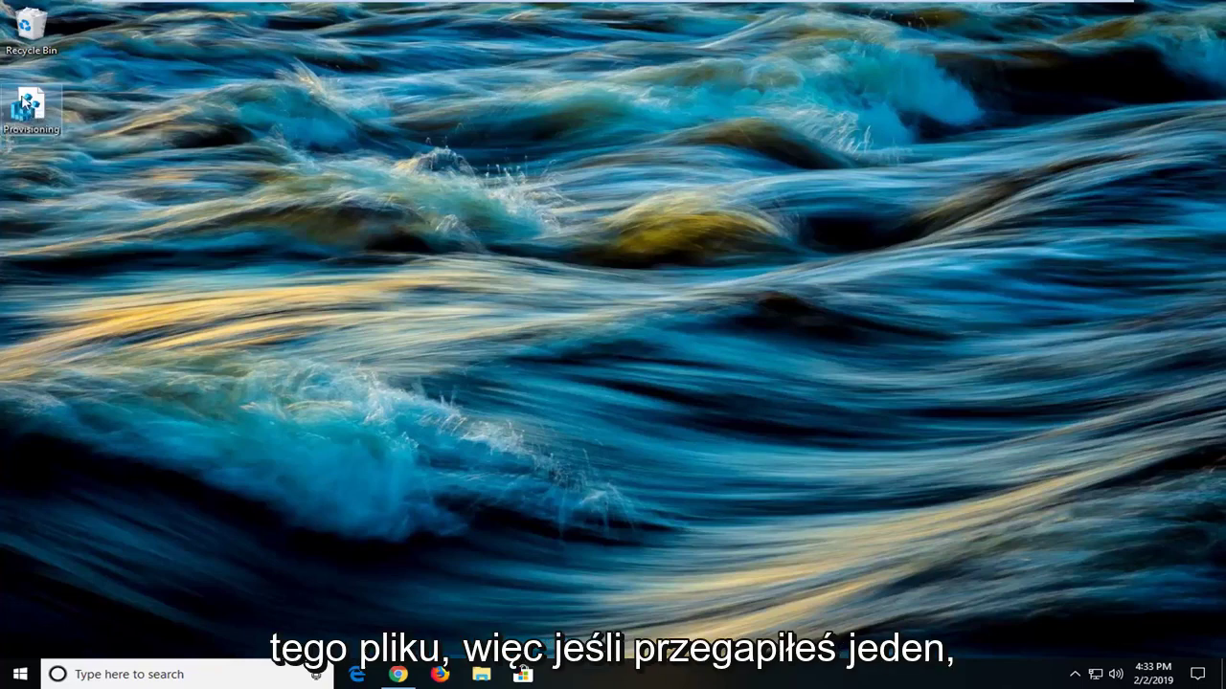